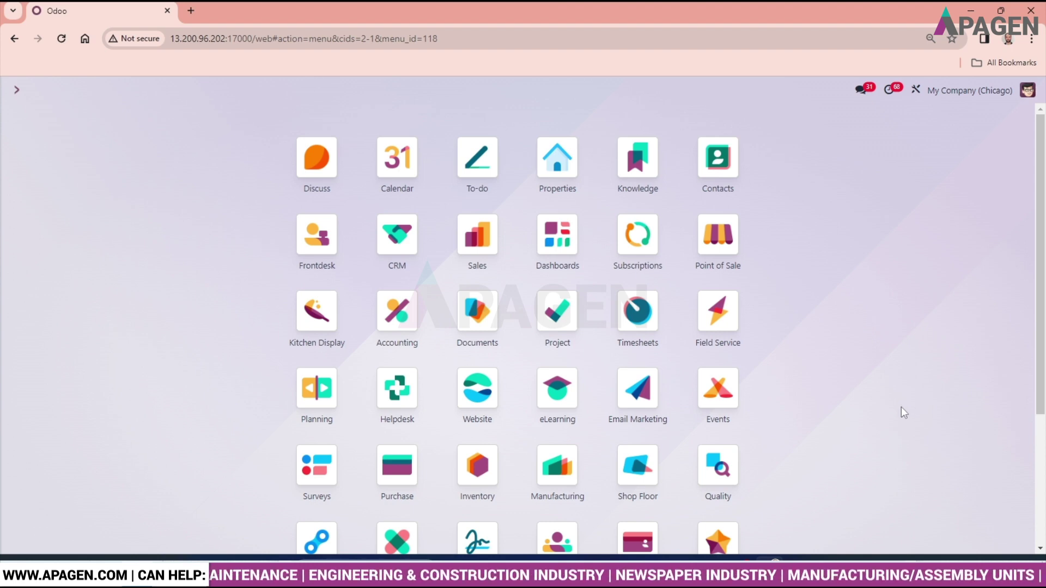
Step: Find and open the Contacts app
{"action": "type", "text": "con"}
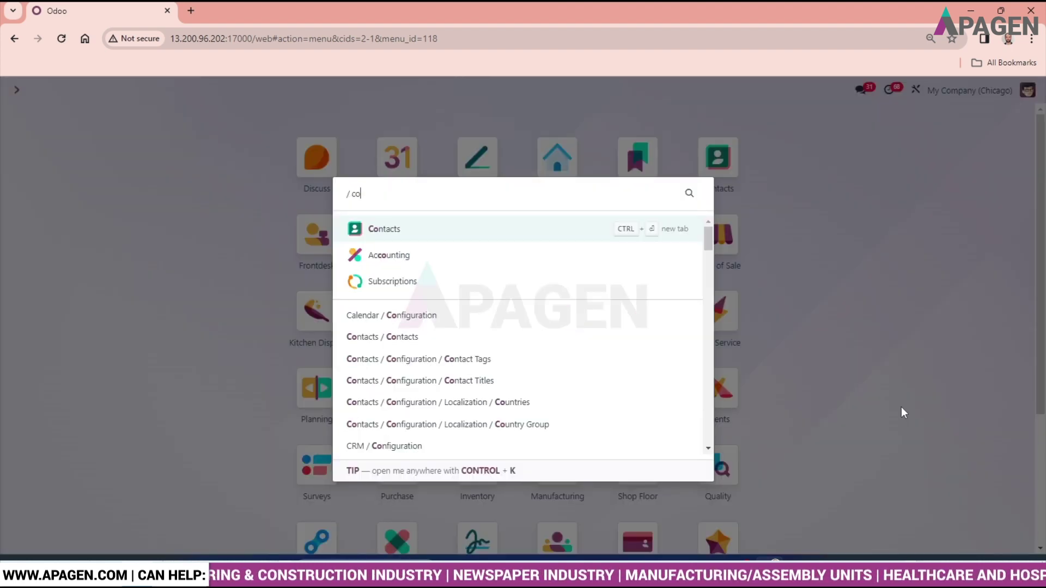
{"action": "left_click", "coordinate": [457, 237]}
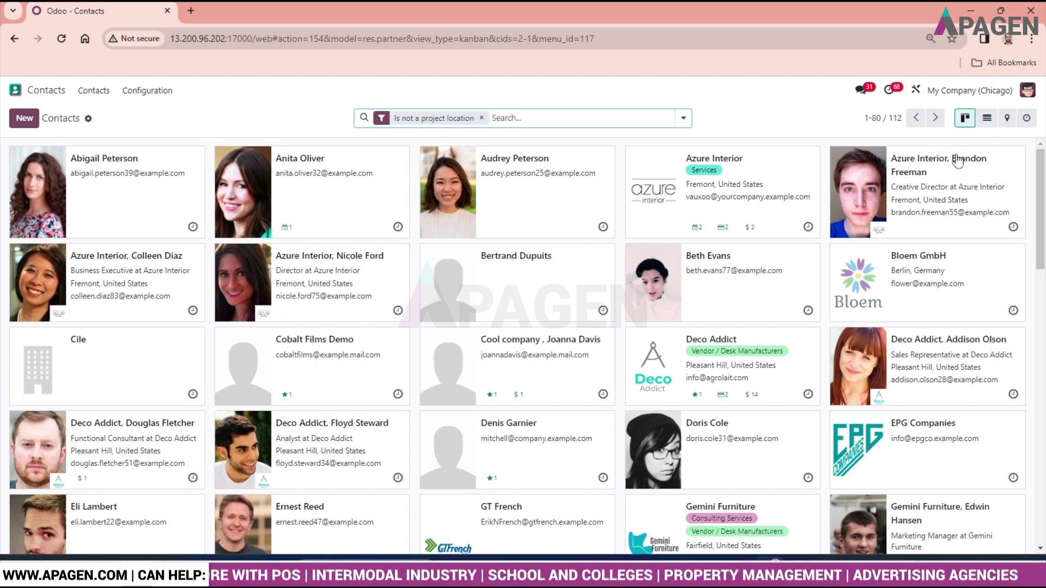
Step: Look through the contacts in the list, map and activity views, zooming into the map, and return to the Kanban view
{"action": "left_click", "coordinate": [988, 126]}
{"action": "left_click", "coordinate": [1006, 125]}
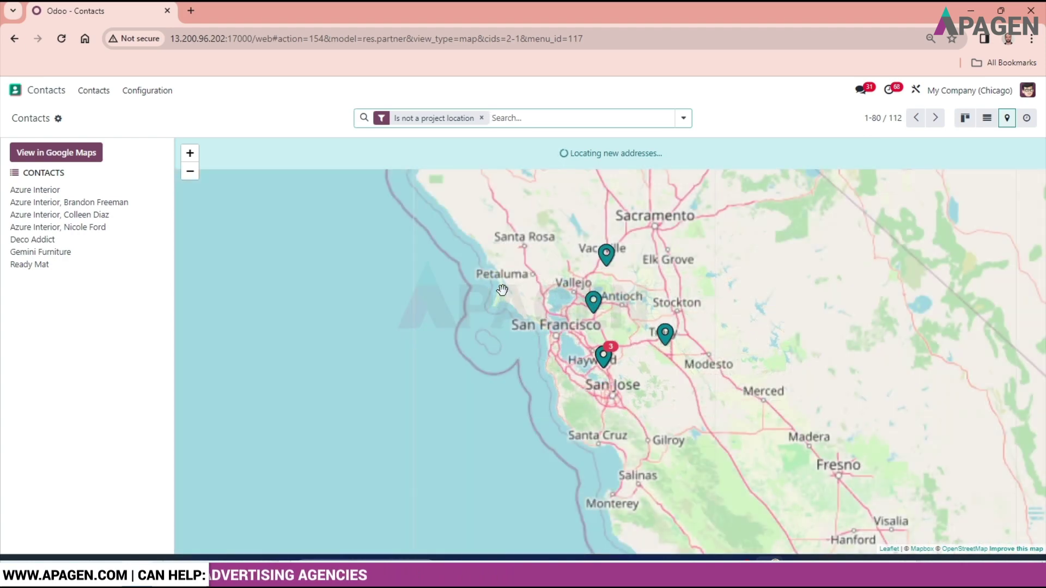
{"action": "scroll", "coordinate": [535, 324], "scroll_direction": "up", "scroll_amount": 1}
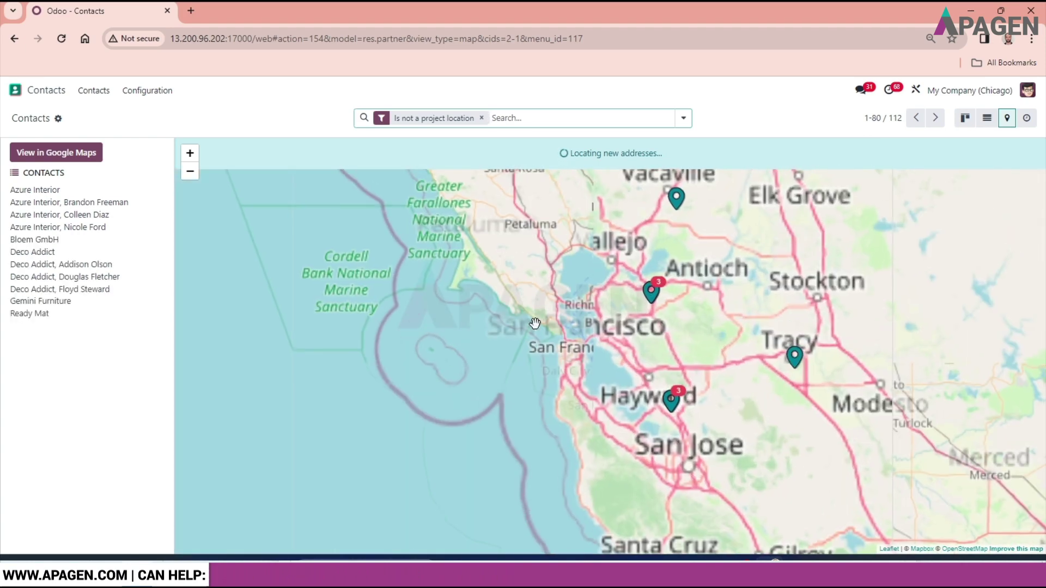
{"action": "scroll", "coordinate": [535, 324], "scroll_direction": "up", "scroll_amount": 1}
{"action": "scroll", "coordinate": [537, 324], "scroll_direction": "down", "scroll_amount": 1}
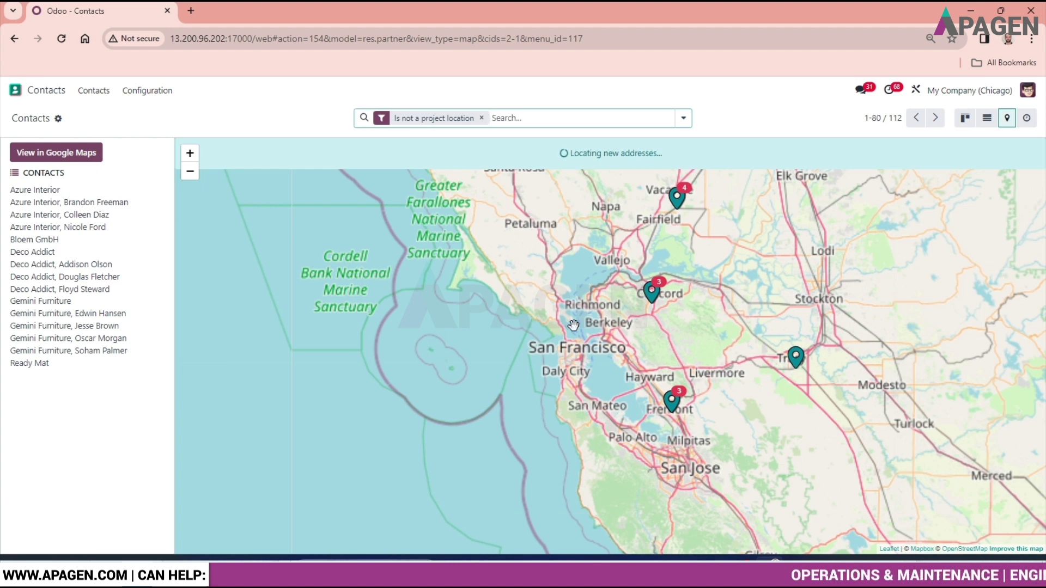
{"action": "left_click", "coordinate": [1032, 125]}
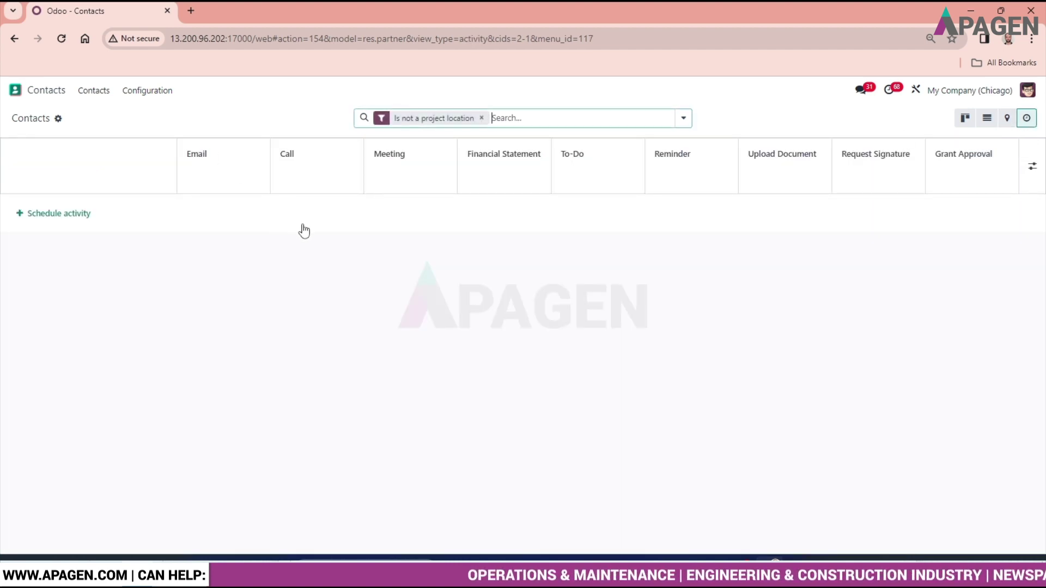
{"action": "left_click", "coordinate": [965, 118]}
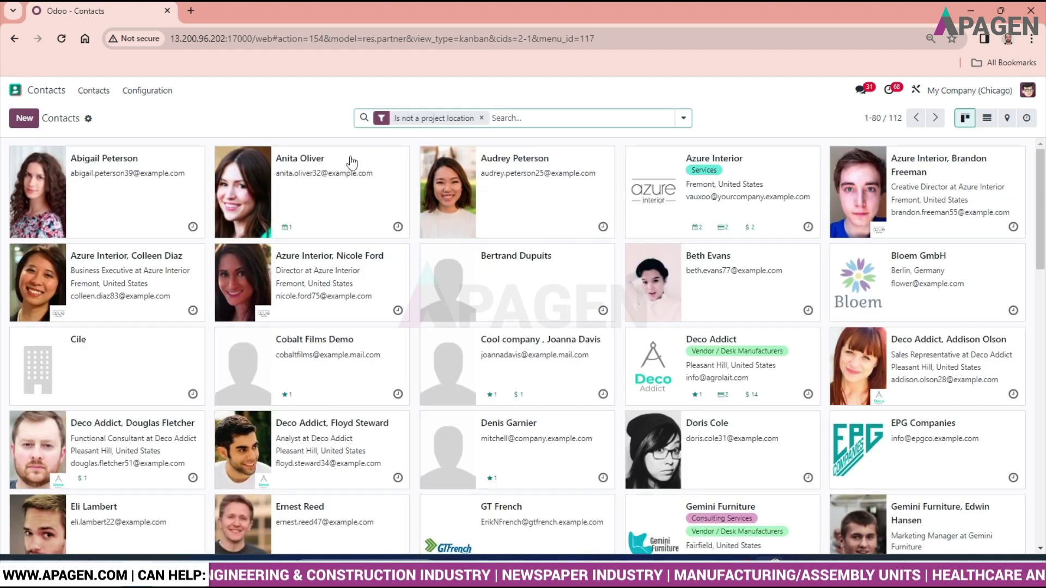
Step: Examine the filter, grouping and favorites options available for searching contacts
{"action": "left_click", "coordinate": [698, 124]}
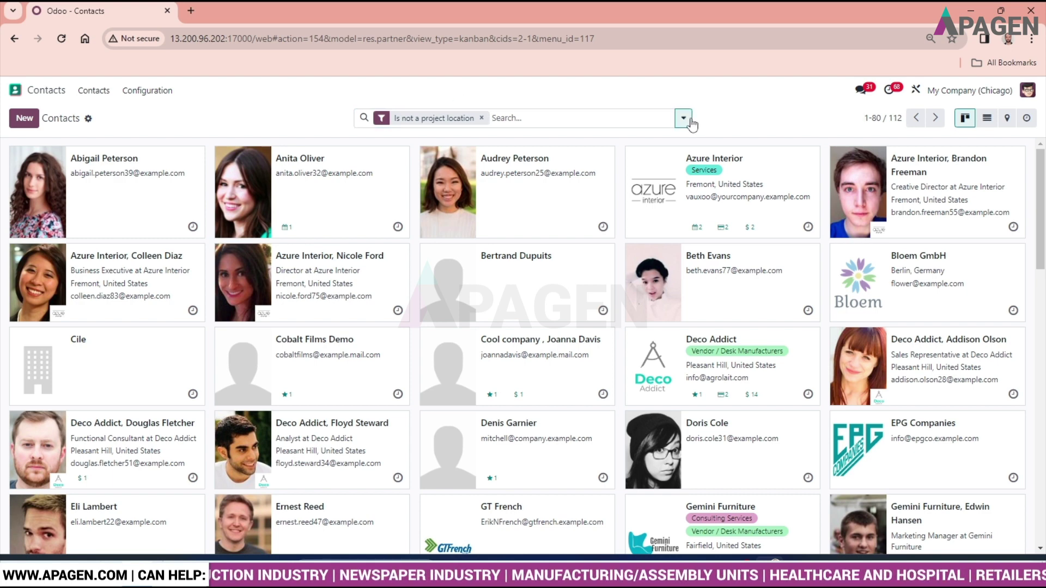
{"action": "left_click", "coordinate": [684, 118]}
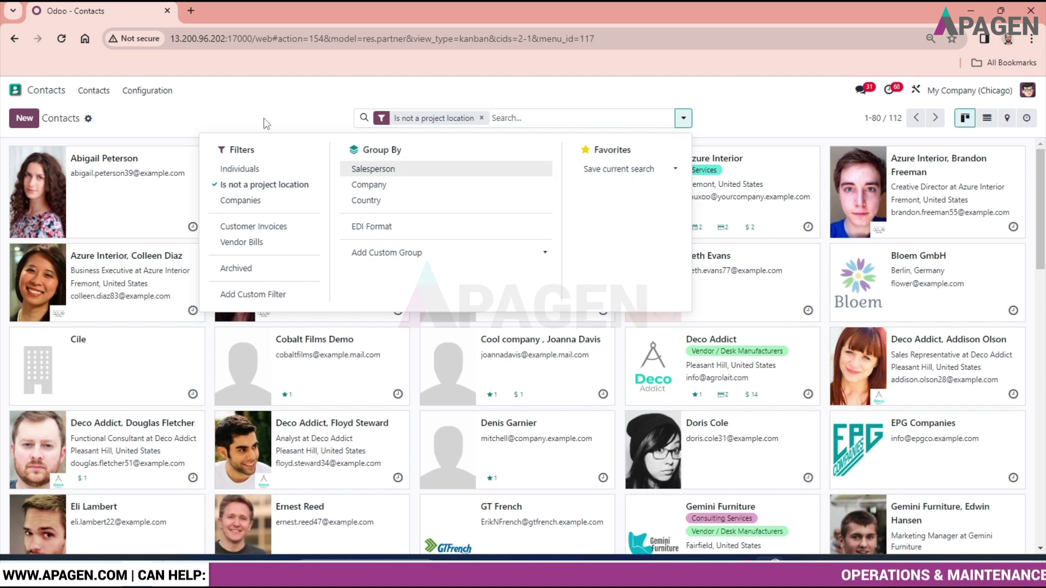
{"action": "left_click", "coordinate": [249, 102]}
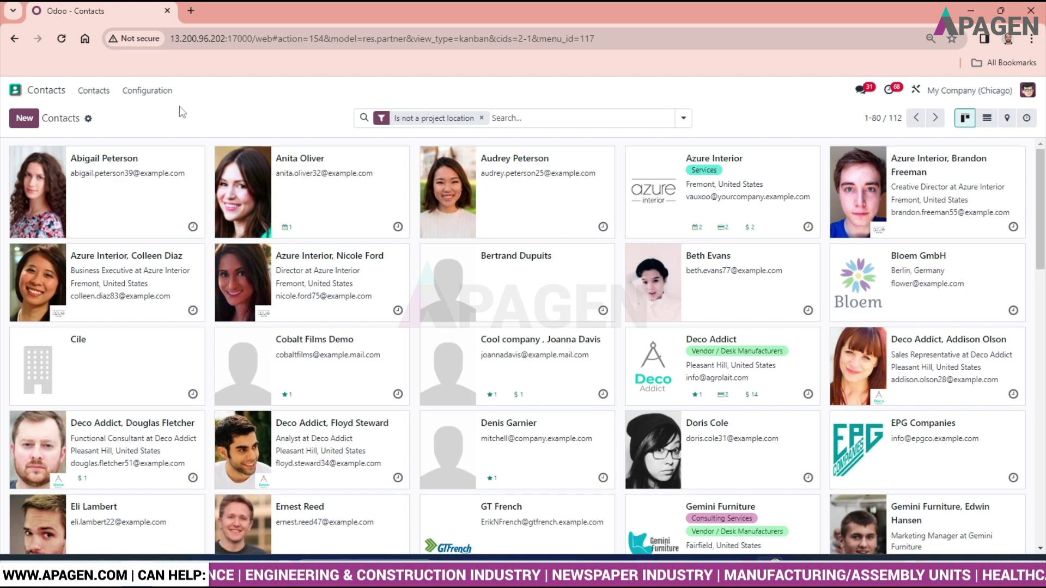
Step: Open the list of contact tags from the Contacts configuration
{"action": "left_click", "coordinate": [151, 98]}
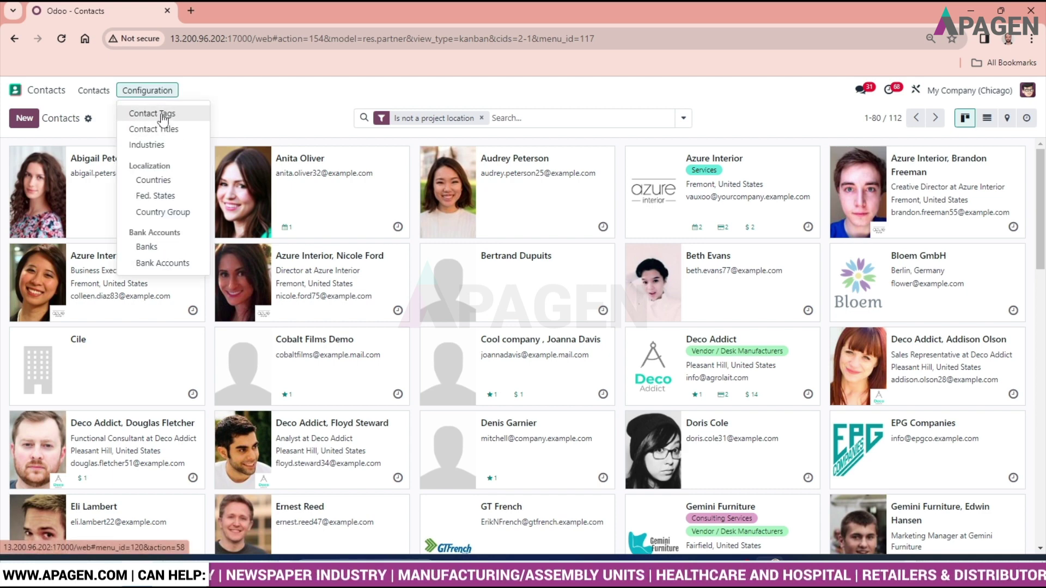
{"action": "left_click", "coordinate": [163, 115]}
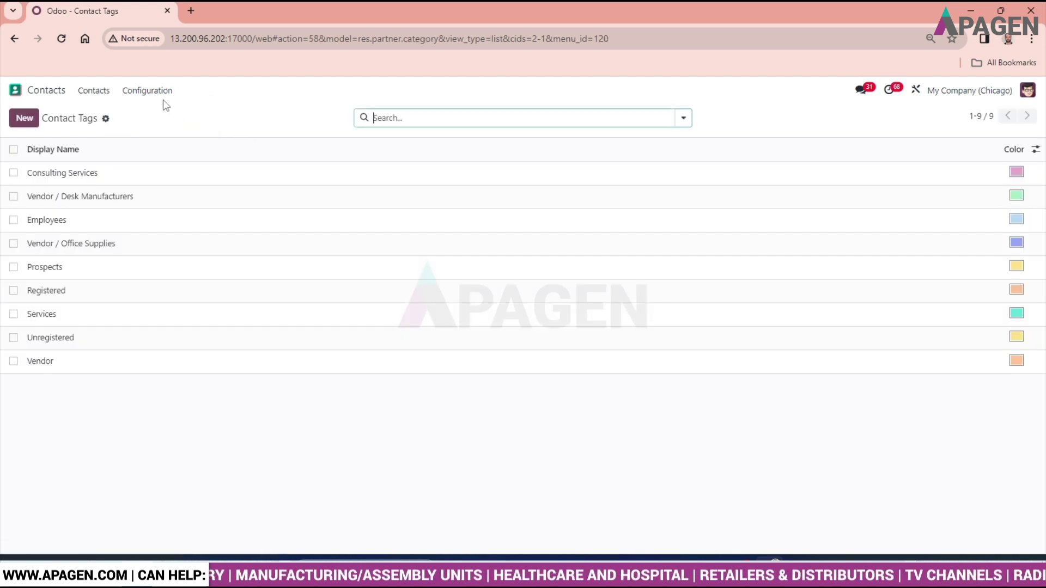
{"action": "left_click", "coordinate": [162, 94]}
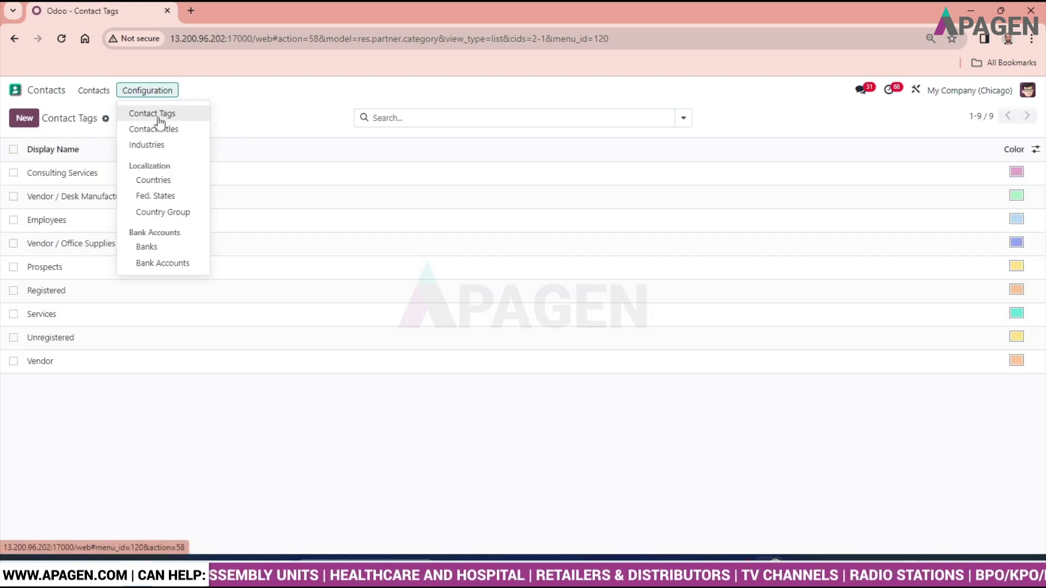
{"action": "left_click", "coordinate": [246, 115]}
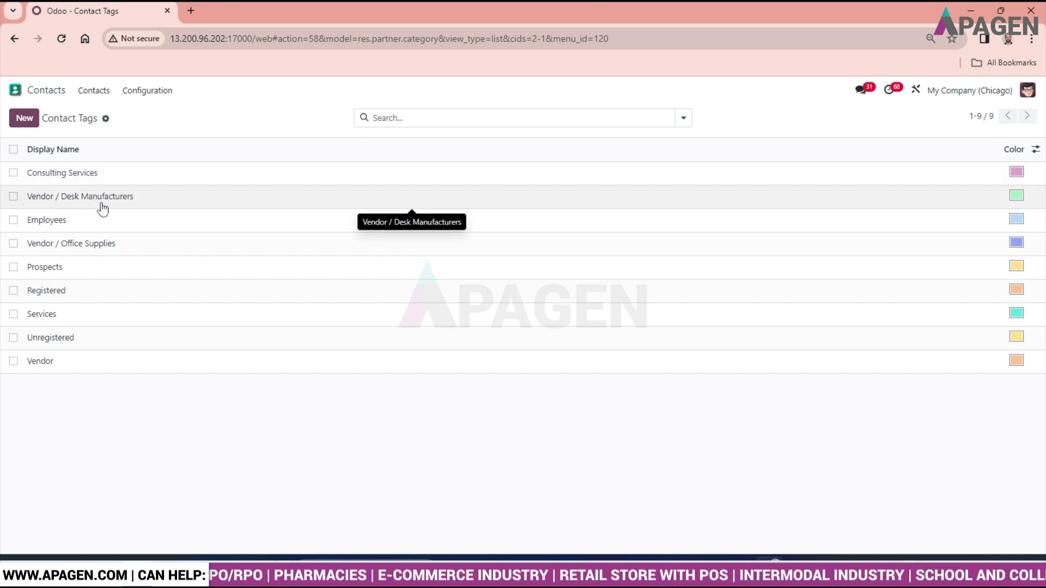
Step: Create and save a contact tag named Customer with the yellow color and no parent category
{"action": "left_click", "coordinate": [24, 118]}
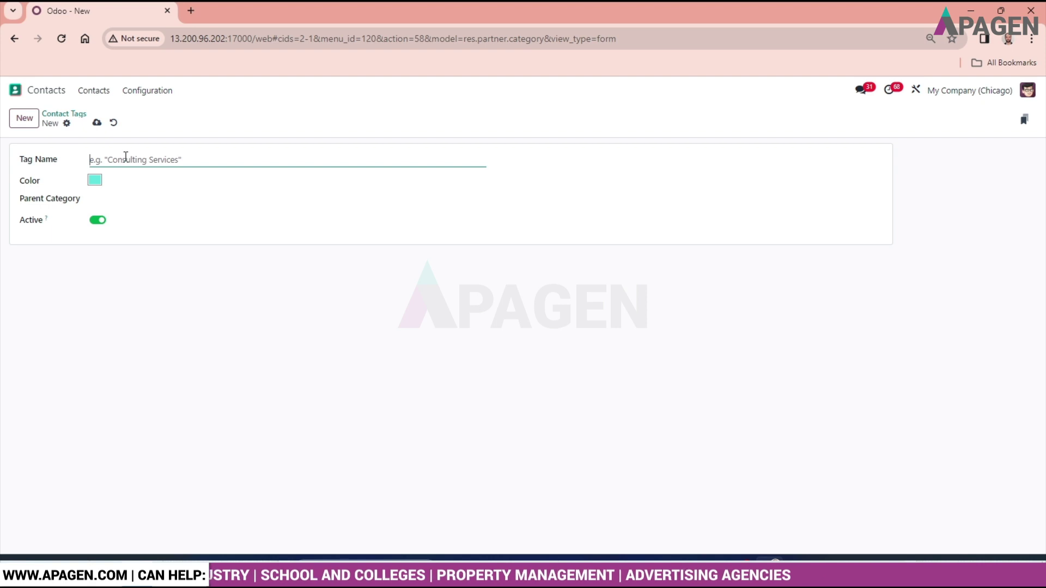
{"action": "type", "text": "Cu"}
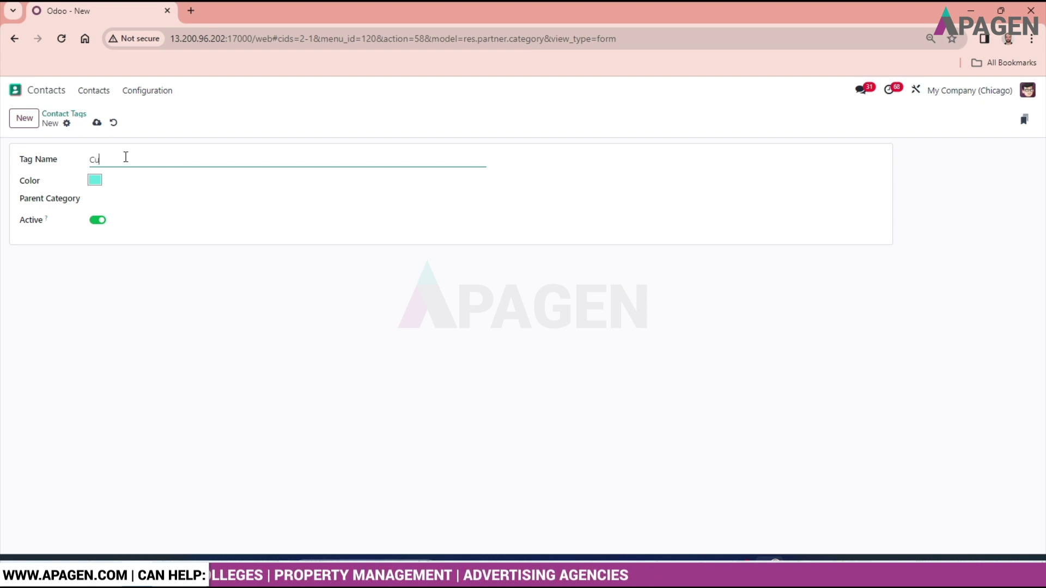
{"action": "type", "text": "stomer"}
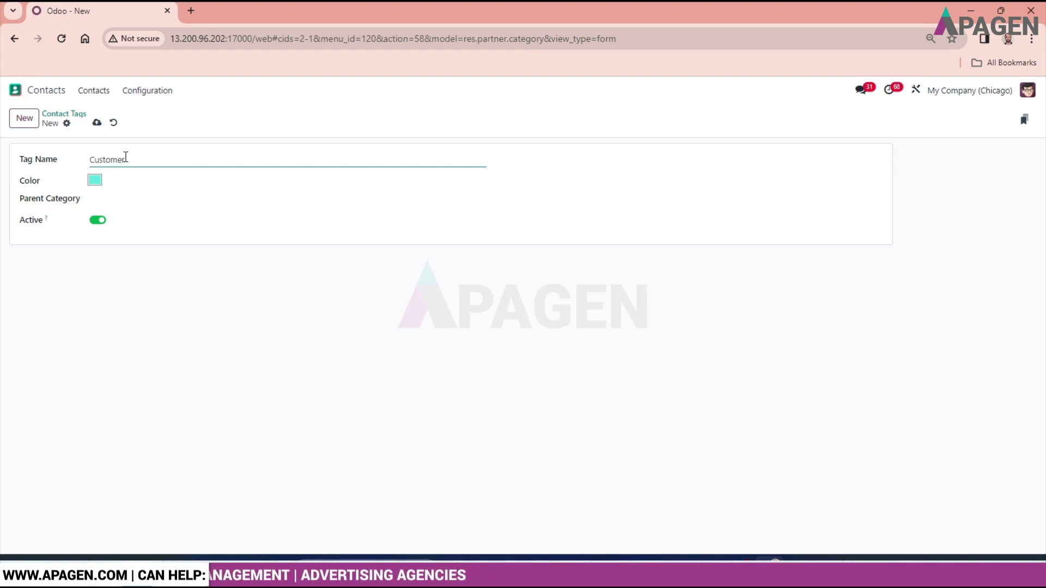
{"action": "left_click", "coordinate": [97, 182]}
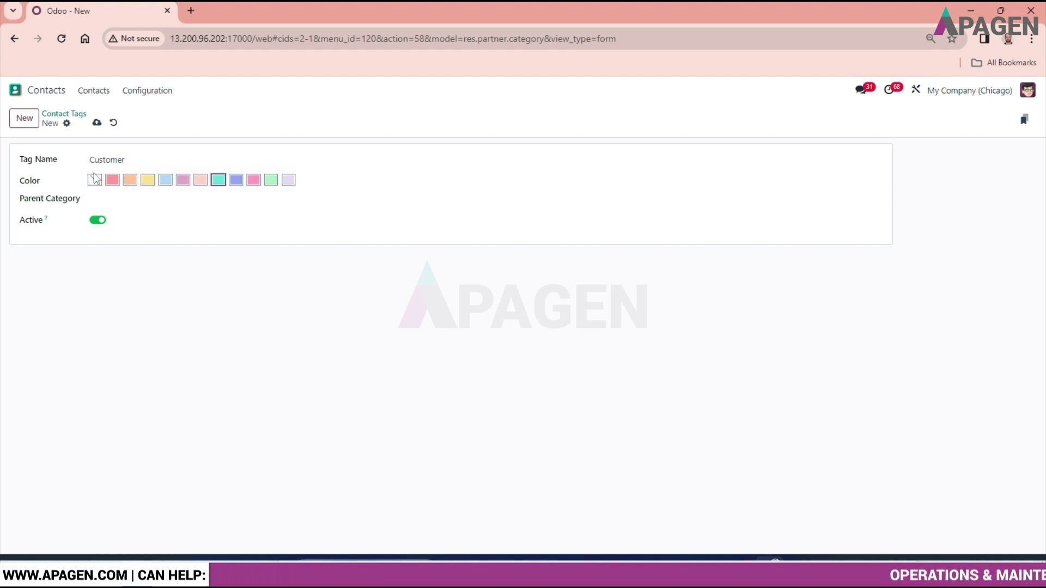
{"action": "left_click", "coordinate": [146, 182]}
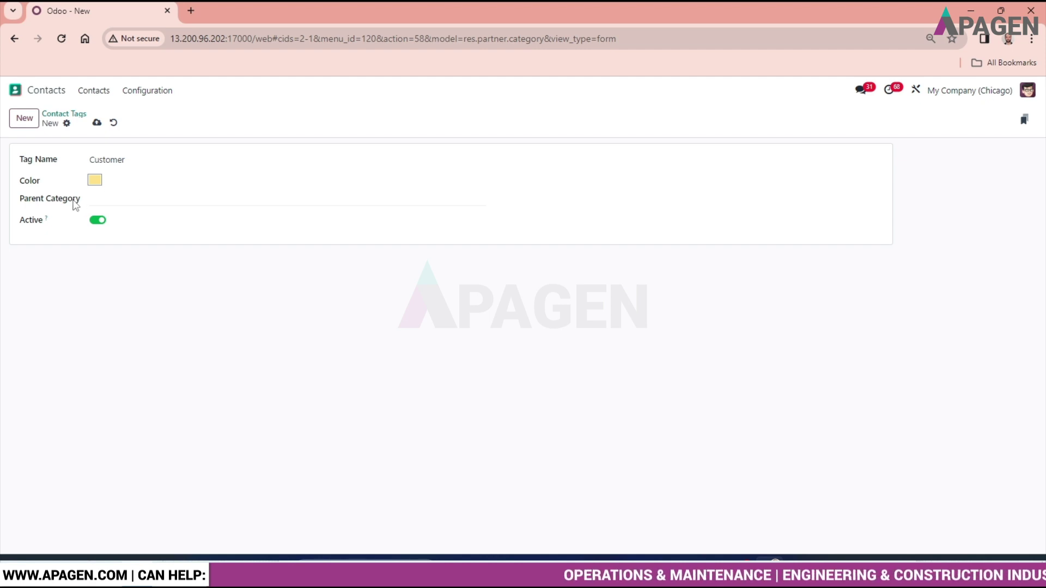
{"action": "left_click", "coordinate": [129, 200]}
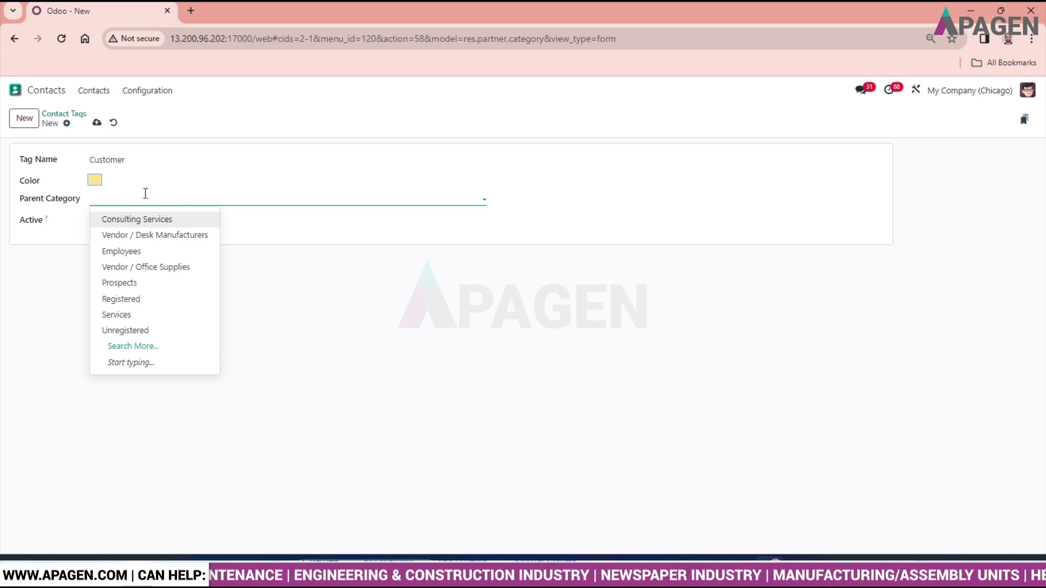
{"action": "left_click", "coordinate": [146, 195]}
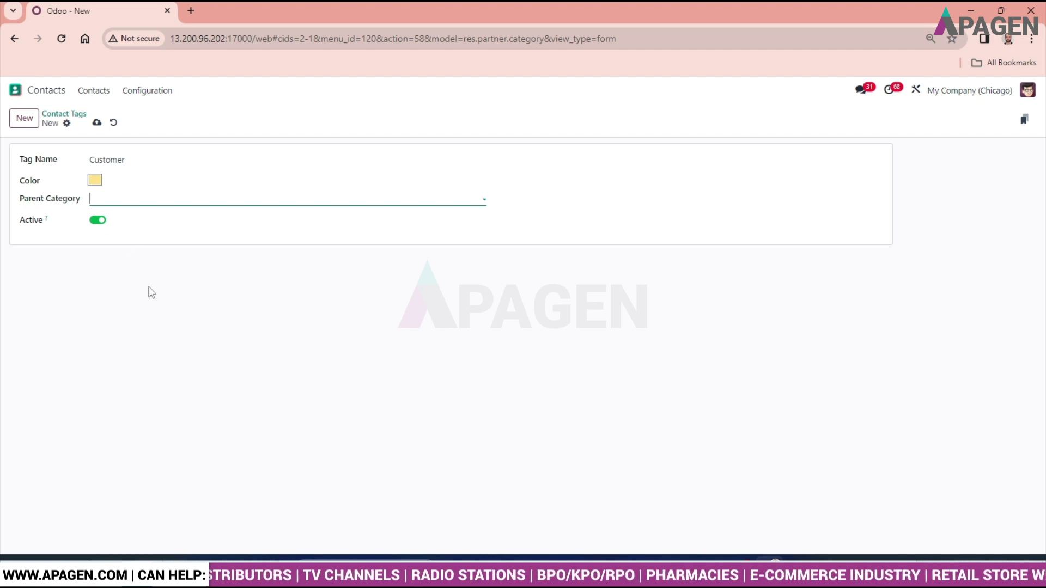
{"action": "left_click", "coordinate": [98, 124]}
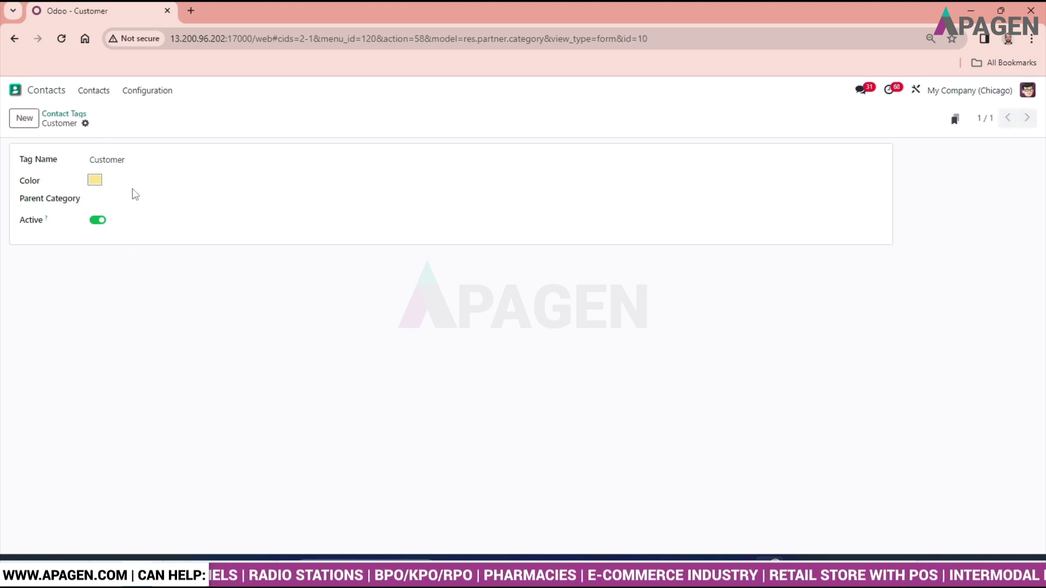
Step: Review the configured contact titles with their abbreviations and the full list of industries
{"action": "left_click", "coordinate": [152, 93]}
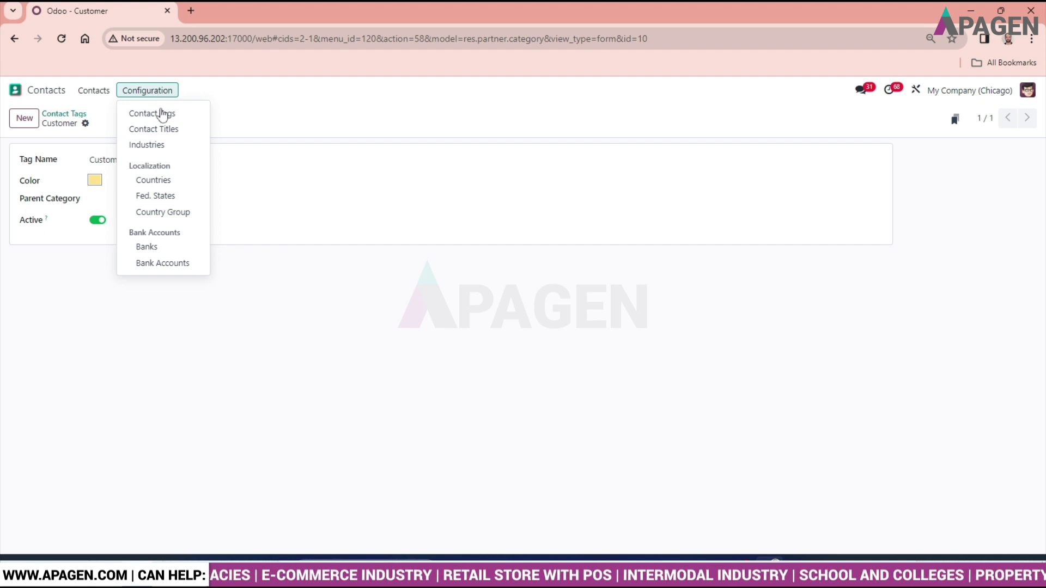
{"action": "left_click", "coordinate": [165, 131]}
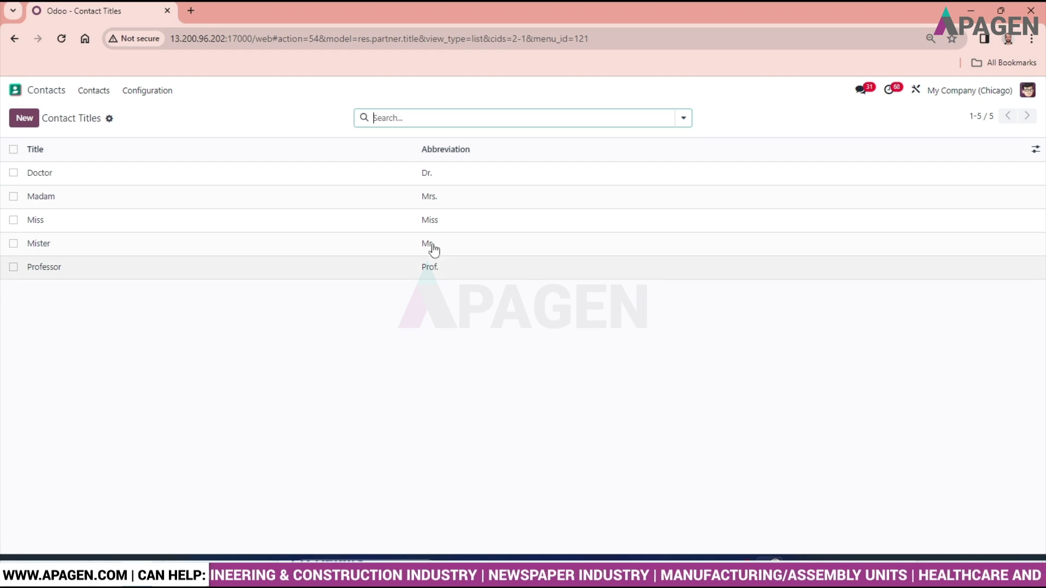
{"action": "left_click", "coordinate": [147, 91]}
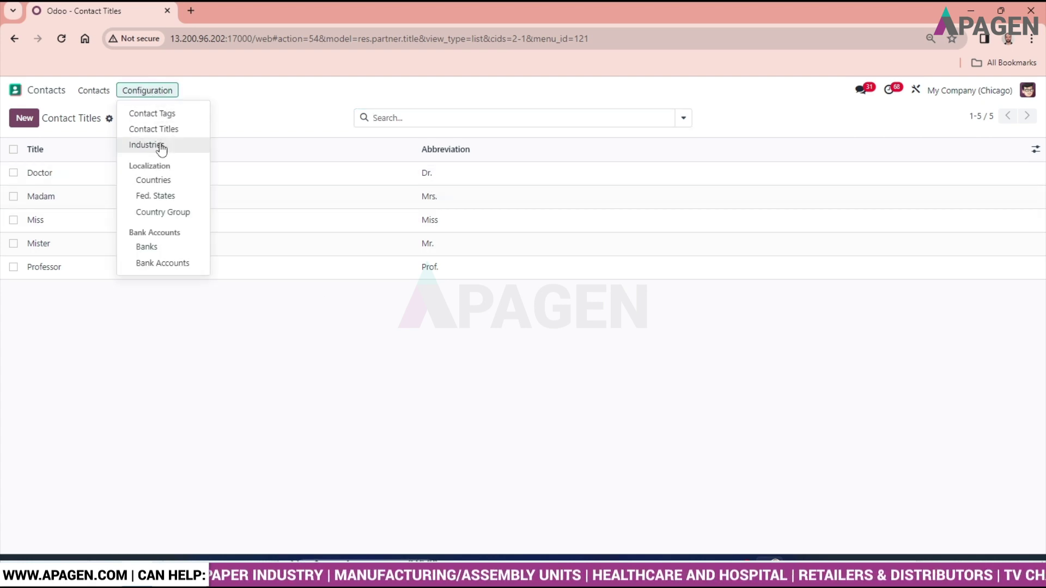
{"action": "left_click", "coordinate": [158, 145]}
{"action": "left_click", "coordinate": [151, 91]}
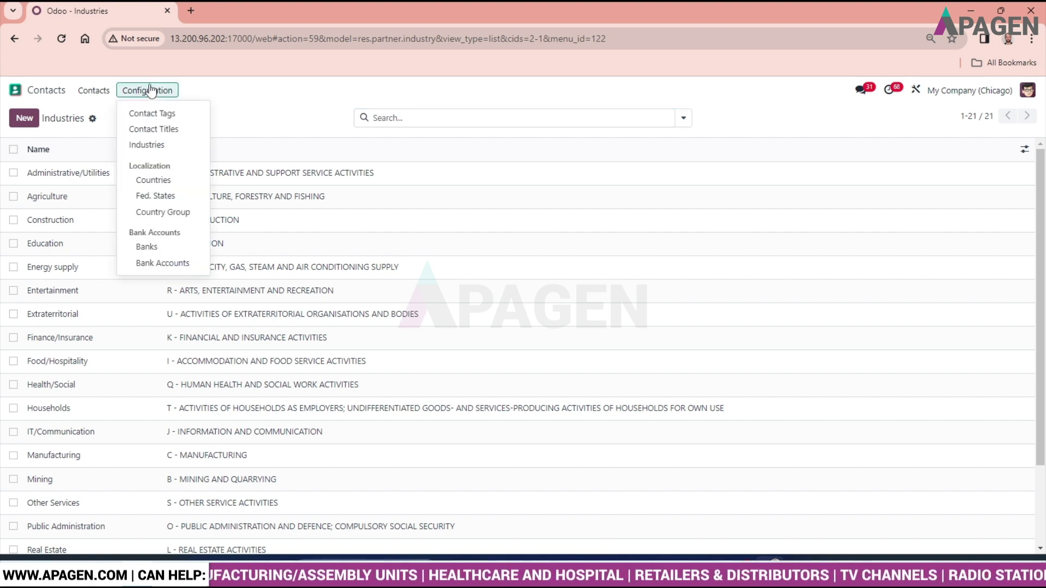
{"action": "left_click", "coordinate": [248, 107]}
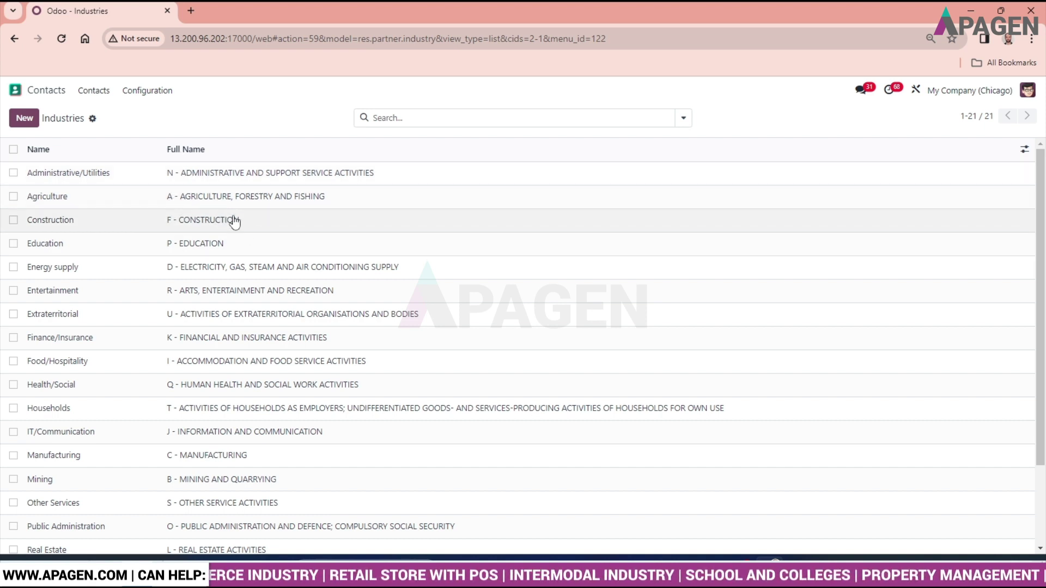
{"action": "scroll", "coordinate": [200, 251], "scroll_direction": "down", "scroll_amount": 2}
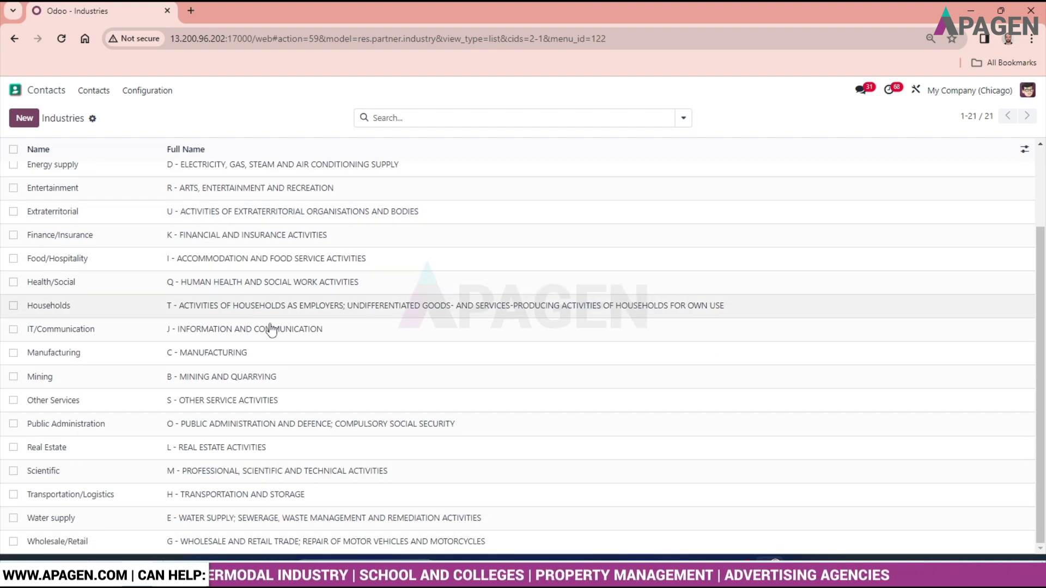
{"action": "scroll", "coordinate": [264, 335], "scroll_direction": "up", "scroll_amount": 3}
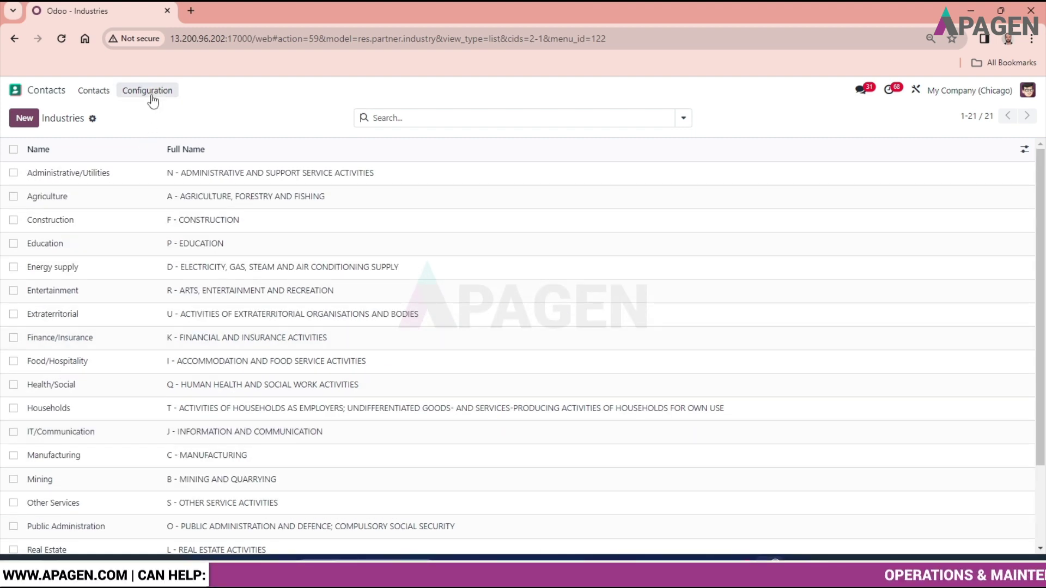
Step: Look through the localization list of countries and their country codes
{"action": "left_click", "coordinate": [152, 91]}
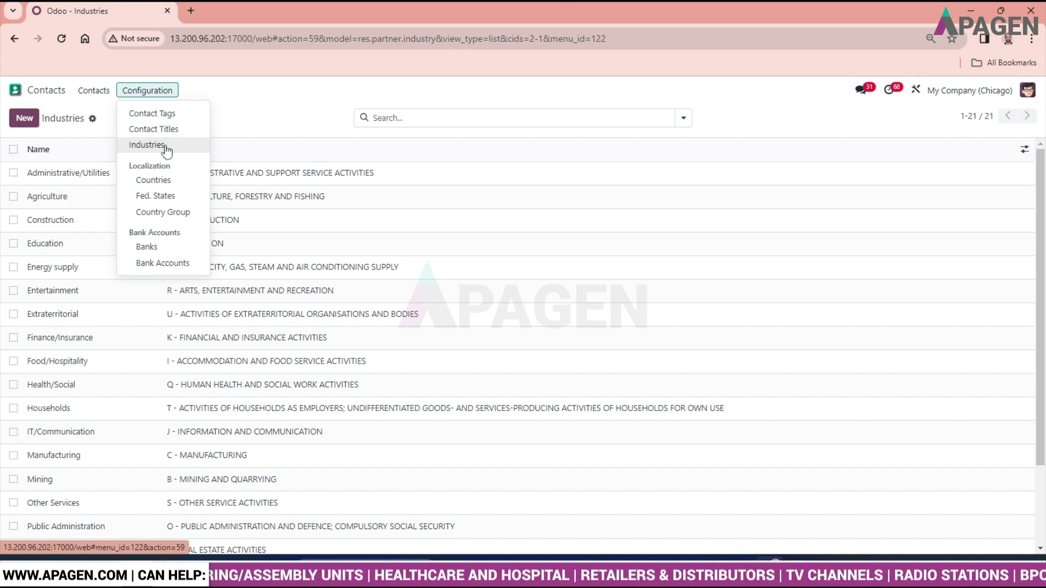
{"action": "left_click", "coordinate": [169, 181]}
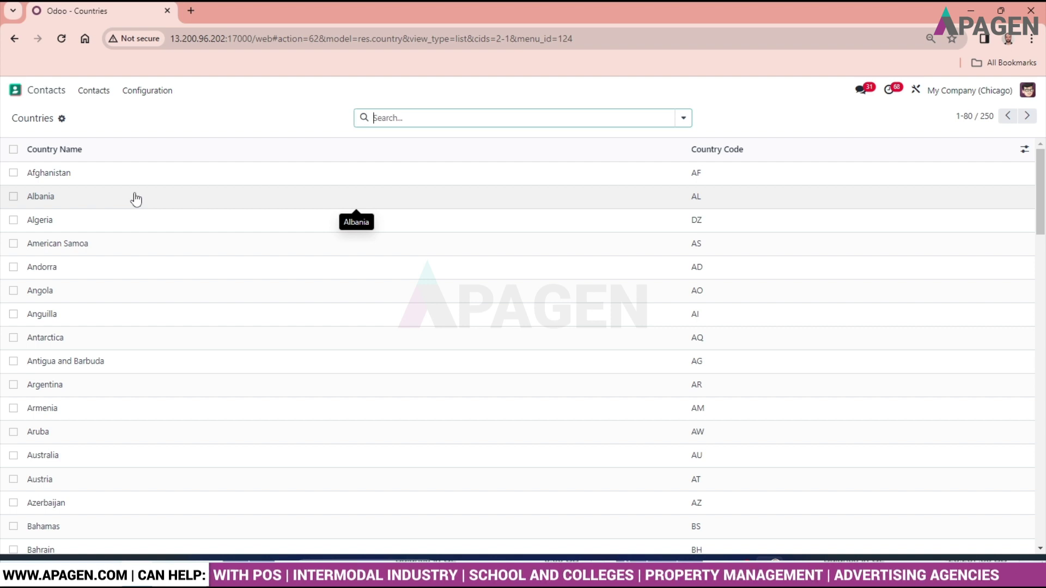
{"action": "scroll", "coordinate": [393, 276], "scroll_direction": "down", "scroll_amount": 5}
{"action": "scroll", "coordinate": [399, 284], "scroll_direction": "up", "scroll_amount": 5}
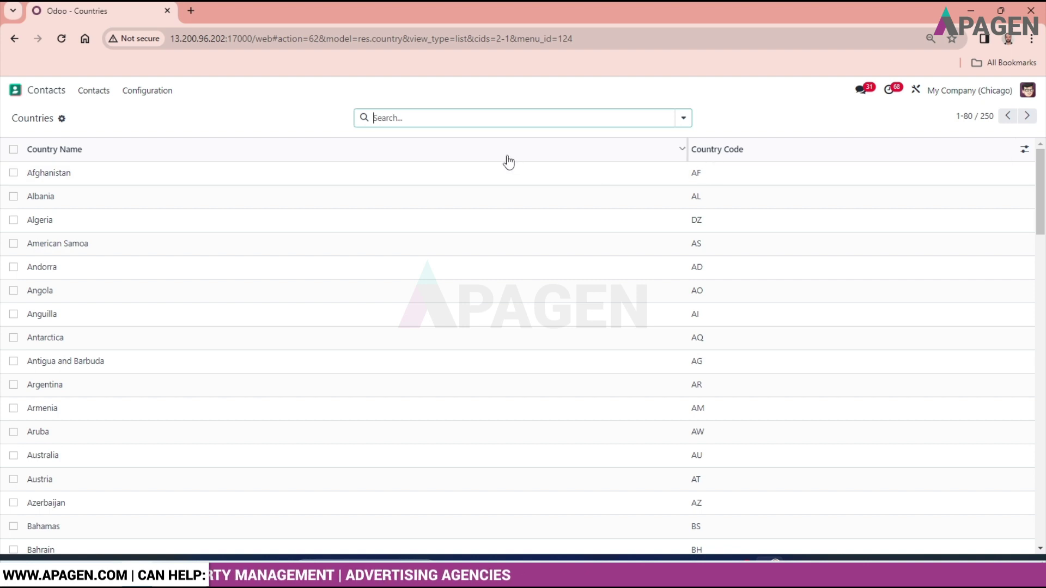
Step: Look through the localization list of federal states with their codes and countries
{"action": "left_click", "coordinate": [148, 97]}
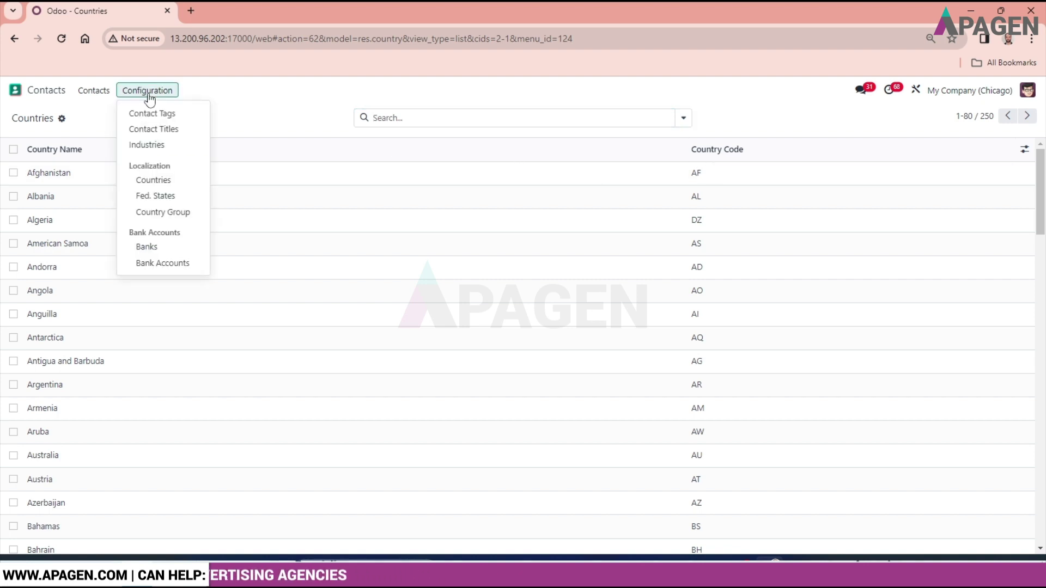
{"action": "left_click", "coordinate": [161, 199]}
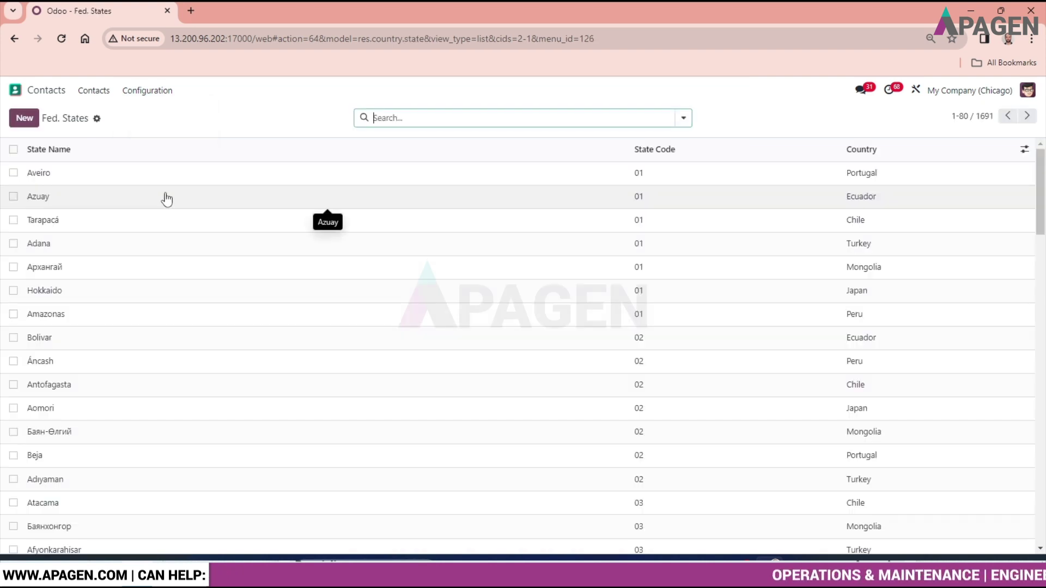
{"action": "scroll", "coordinate": [185, 224], "scroll_direction": "down", "scroll_amount": 6}
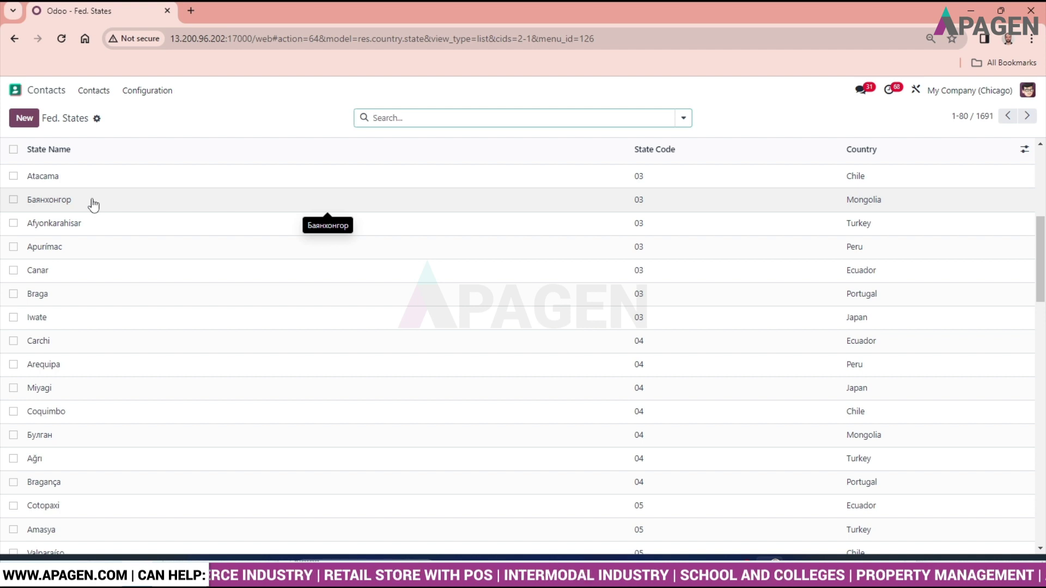
Step: Review the localization list of country groups and start a new country group
{"action": "left_click", "coordinate": [153, 91]}
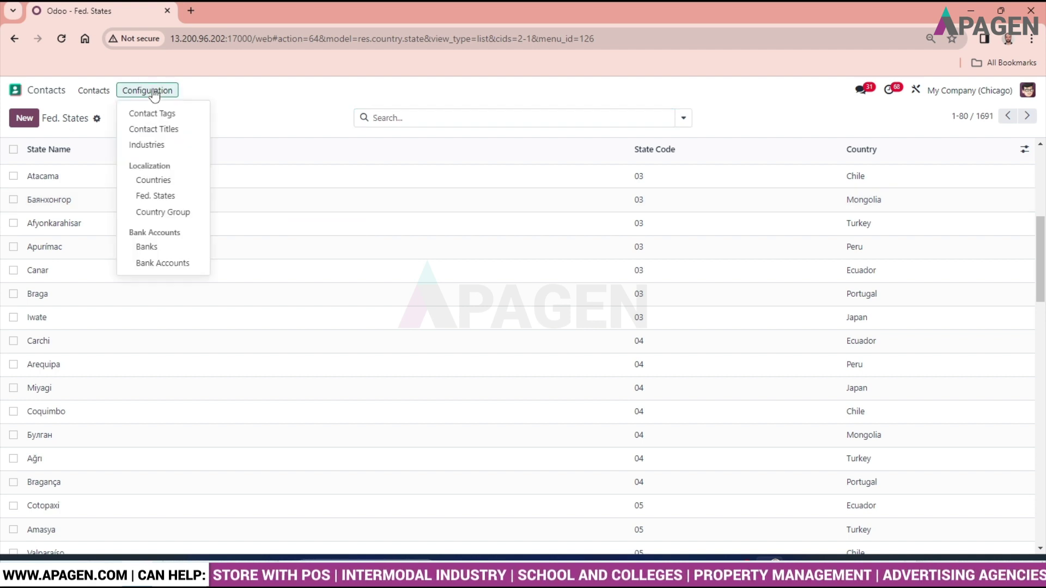
{"action": "left_click", "coordinate": [178, 214]}
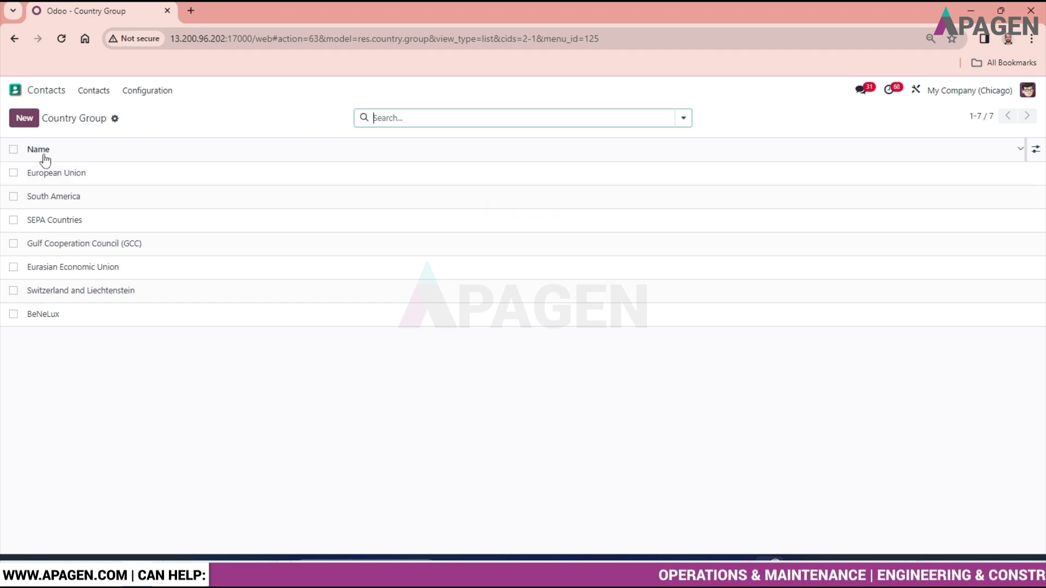
{"action": "left_click", "coordinate": [25, 119]}
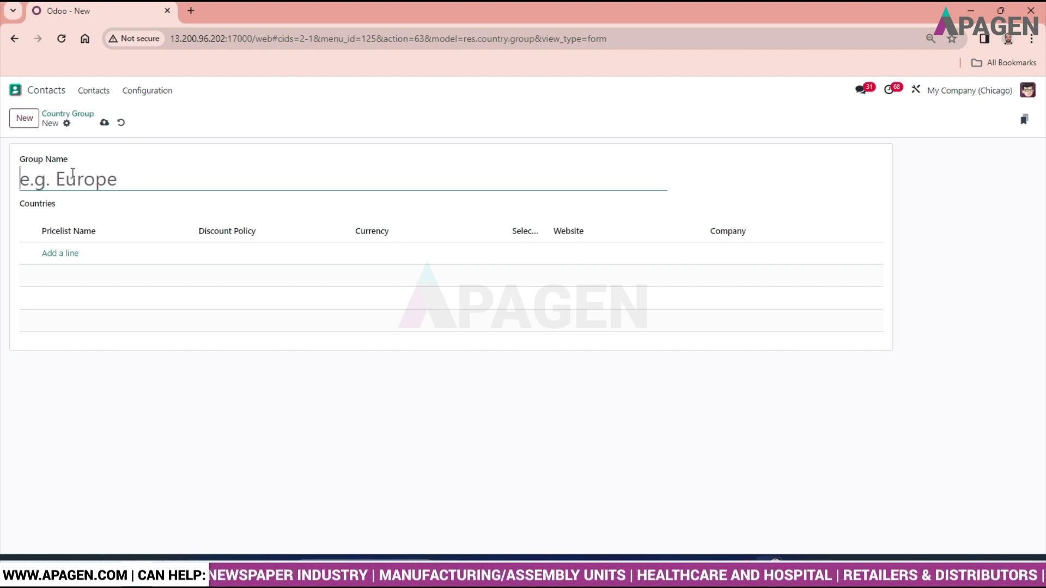
{"action": "type", "text": "Ga"}
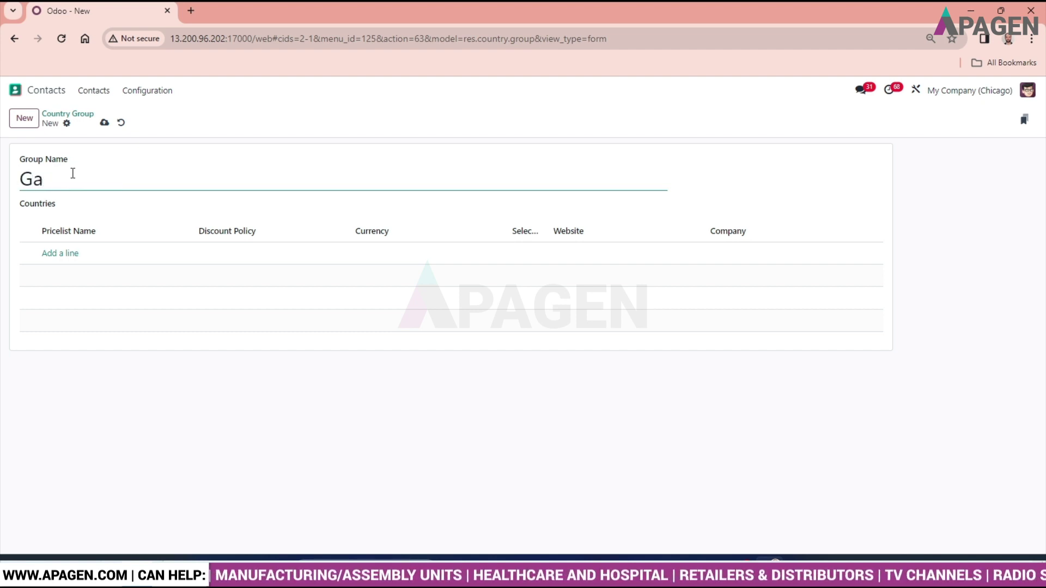
{"action": "key", "text": "BackSpace"}
{"action": "key", "text": "BackSpace"}
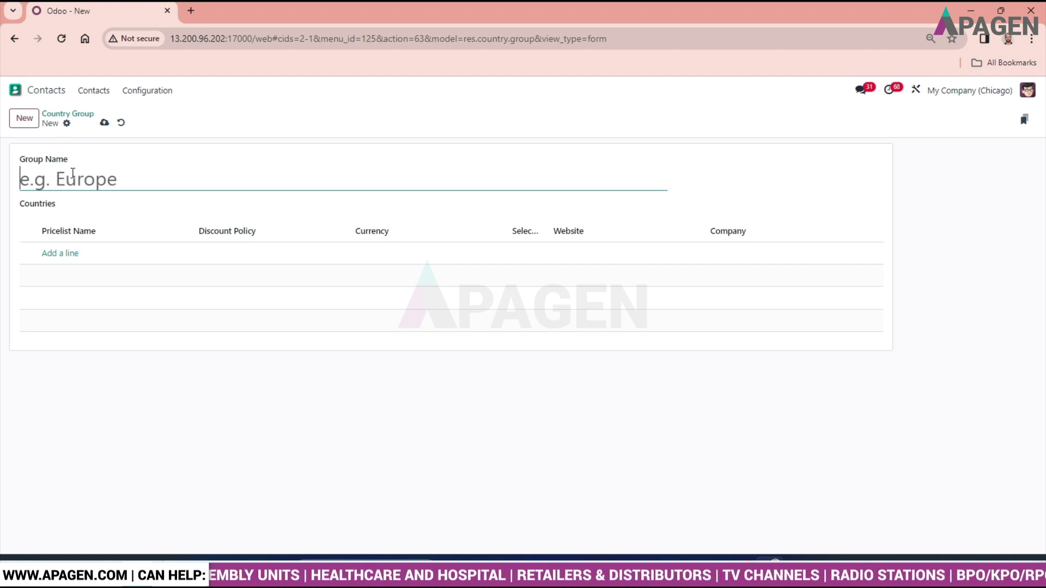
{"action": "type", "text": "Worlk"}
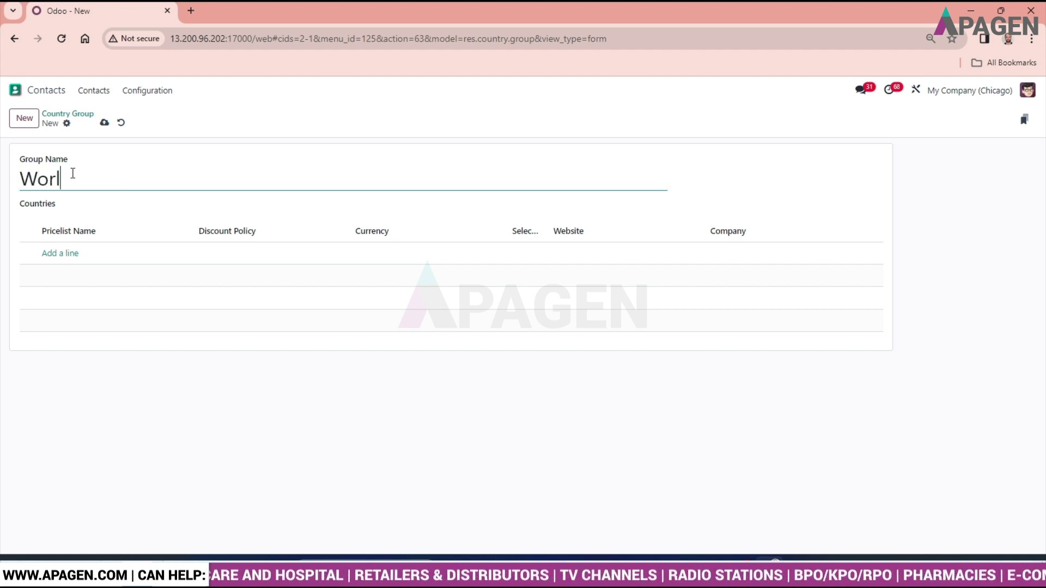
{"action": "key", "text": "BackSpace"}
{"action": "key", "text": "BackSpace"}
{"action": "key", "text": "BackSpace"}
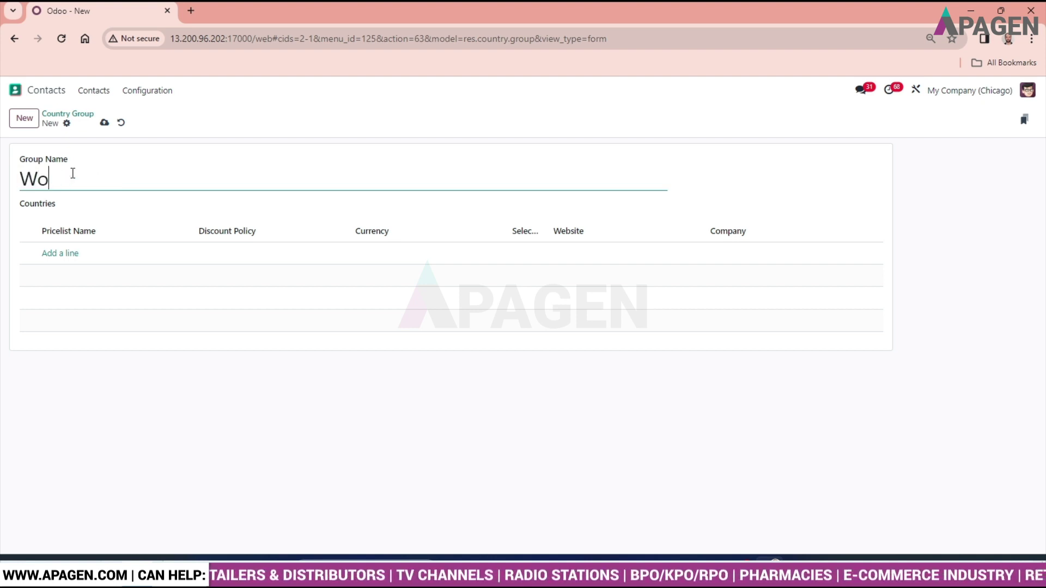
{"action": "type", "text": "lk"}
{"action": "key", "text": "BackSpace"}
{"action": "key", "text": "BackSpace"}
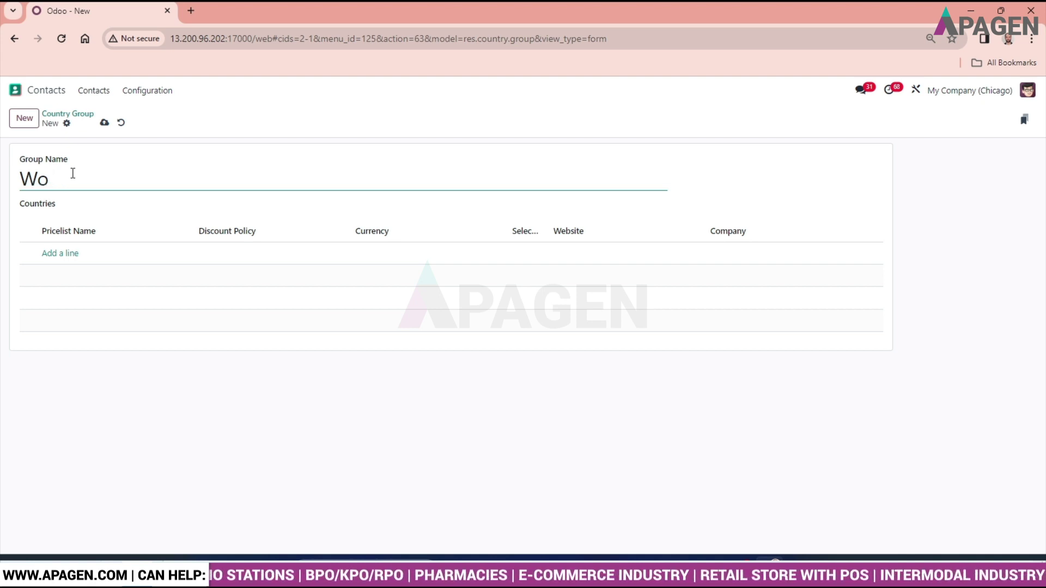
{"action": "type", "text": "rld"}
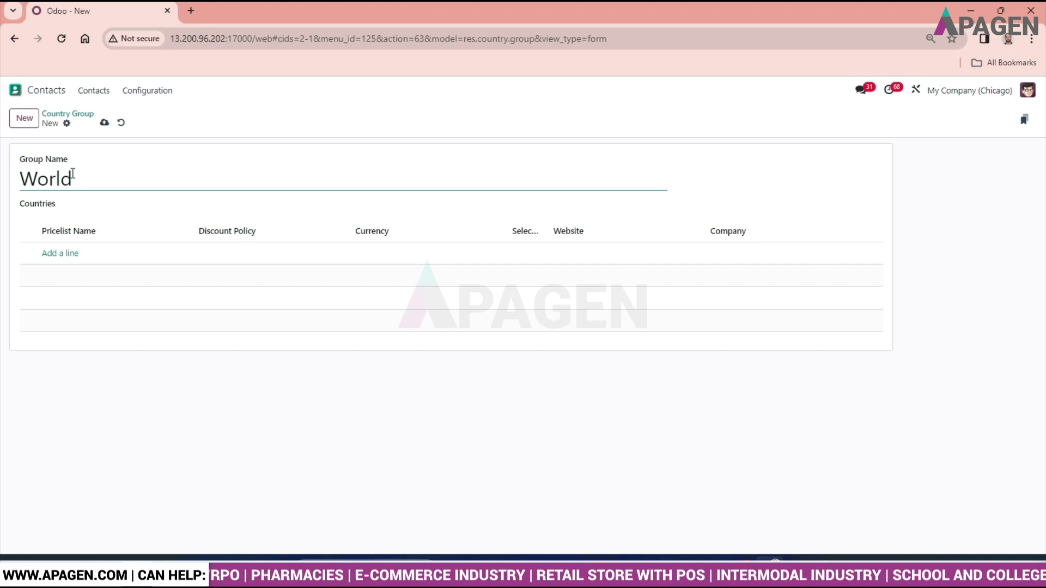
{"action": "key", "text": "BackSpace"}
{"action": "key", "text": "BackSpace"}
{"action": "key", "text": "BackSpace"}
{"action": "key", "text": "BackSpace"}
{"action": "key", "text": "BackSpace"}
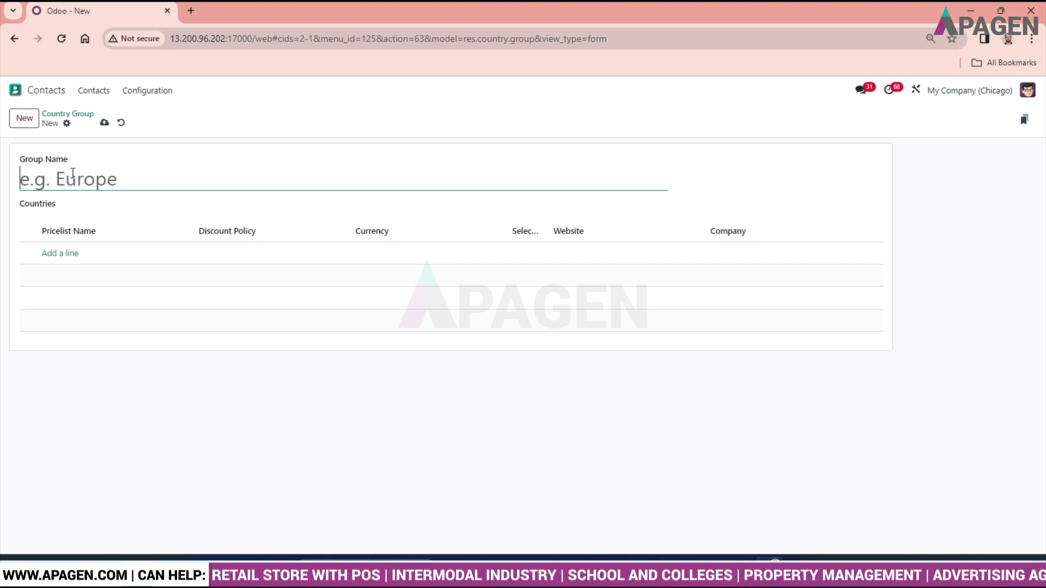
Step: Name the new country group World Cup For Football
{"action": "type", "text": "W"}
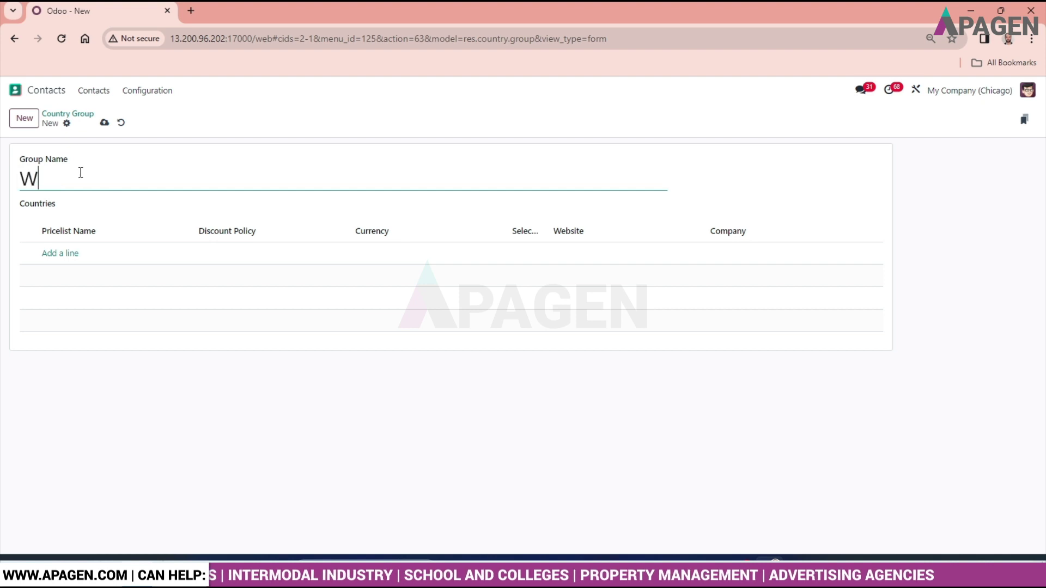
{"action": "type", "text": "orld "}
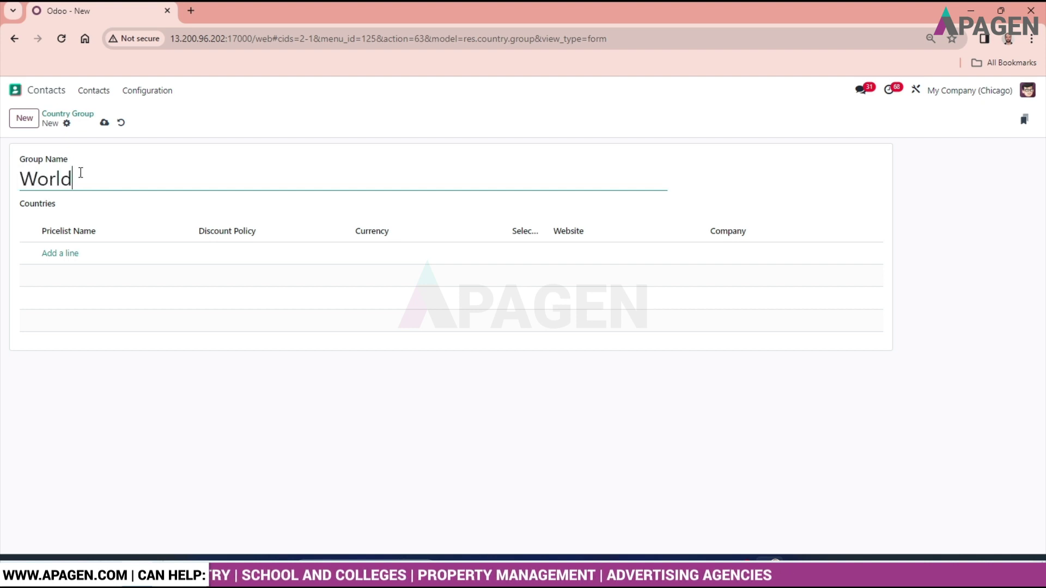
{"action": "type", "text": "Cup "}
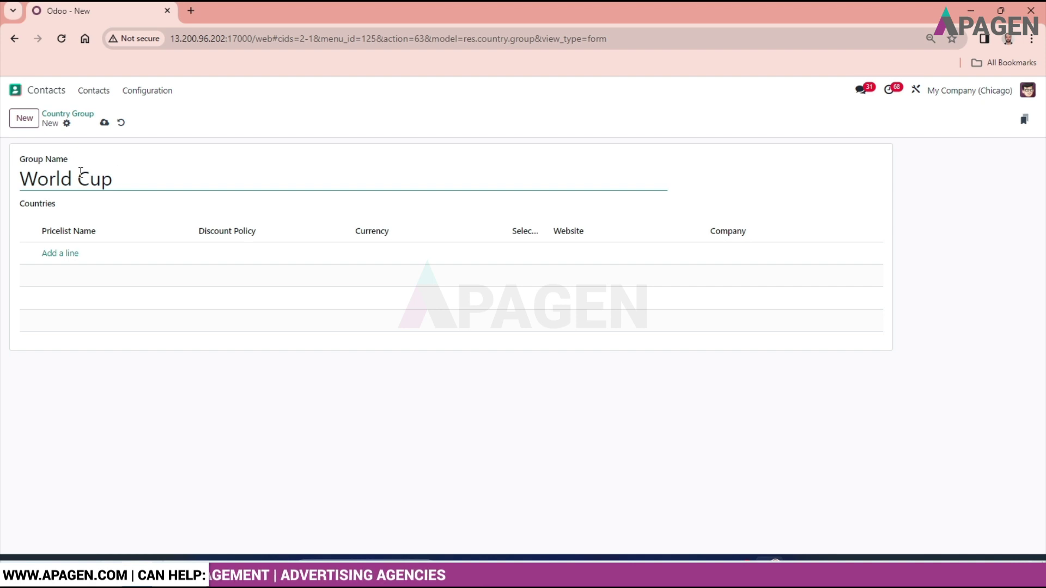
{"action": "type", "text": "For"}
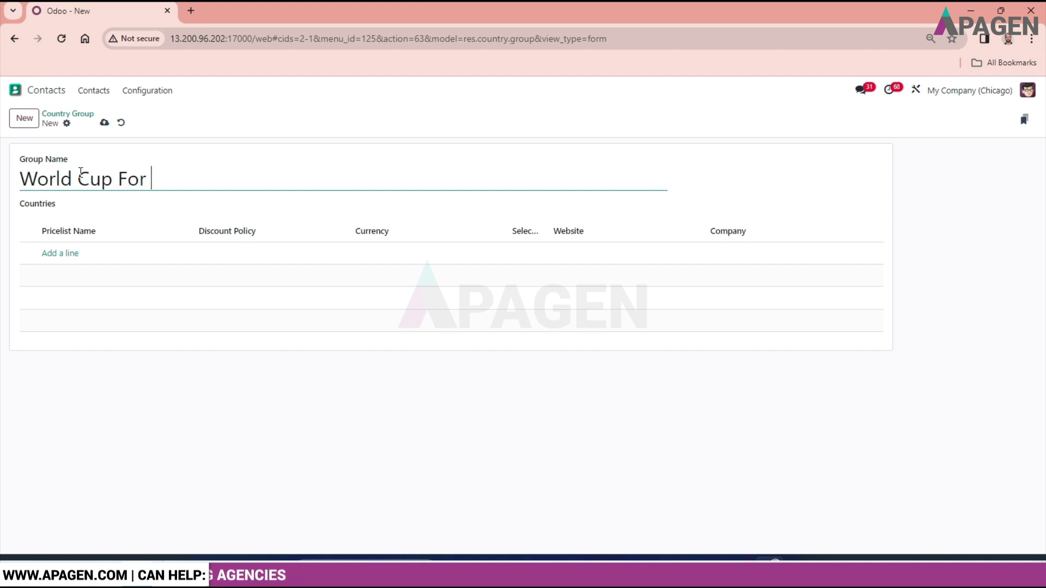
{"action": "type", "text": " D"}
{"action": "key", "text": "BackSpace"}
{"action": "type", "text": "Foo"}
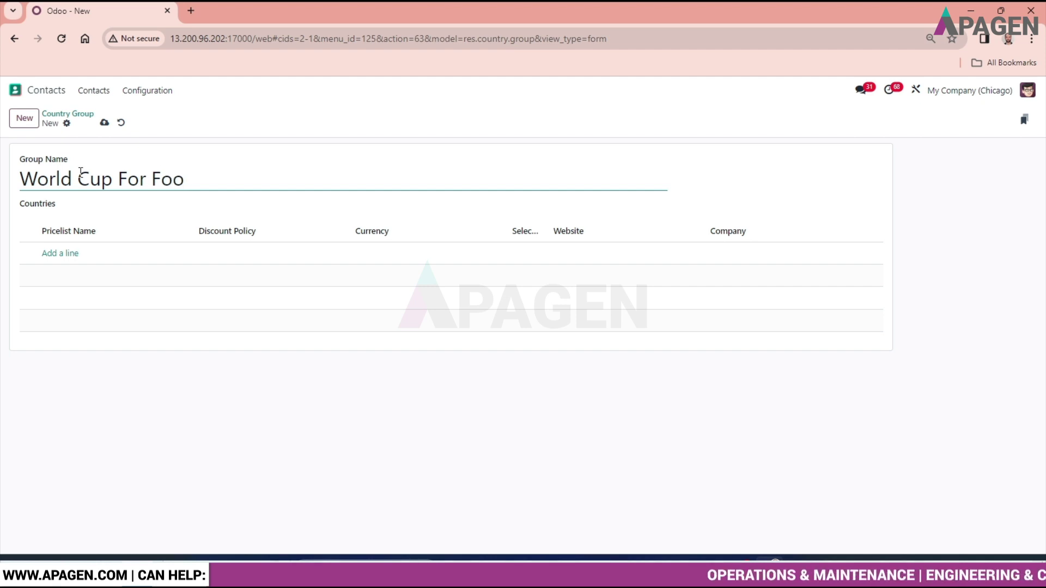
{"action": "type", "text": "tball"}
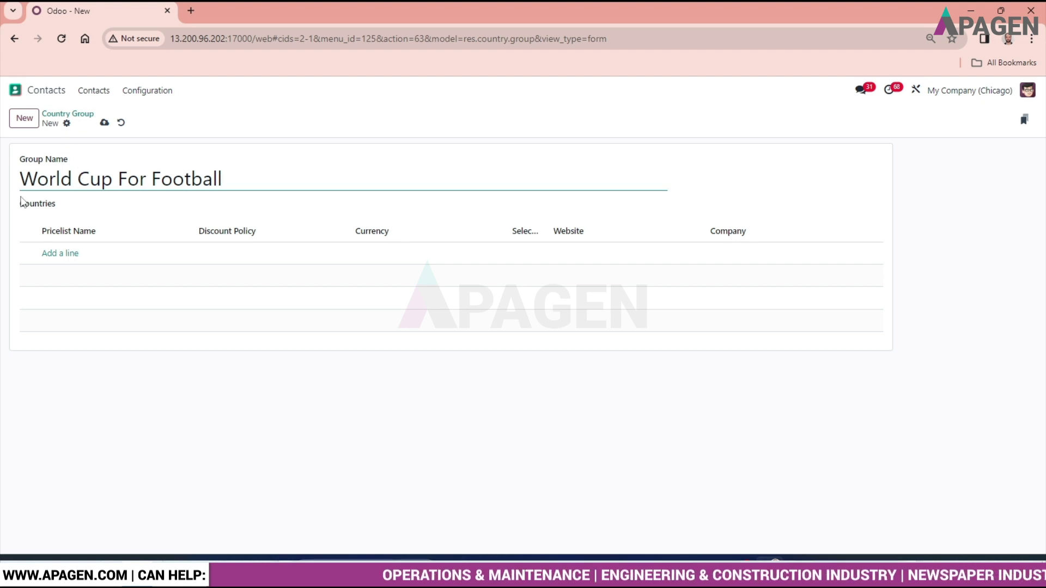
Step: Add USA Minor Outlying Islands and Russian Federation to the country group's countries
{"action": "left_click", "coordinate": [94, 202]}
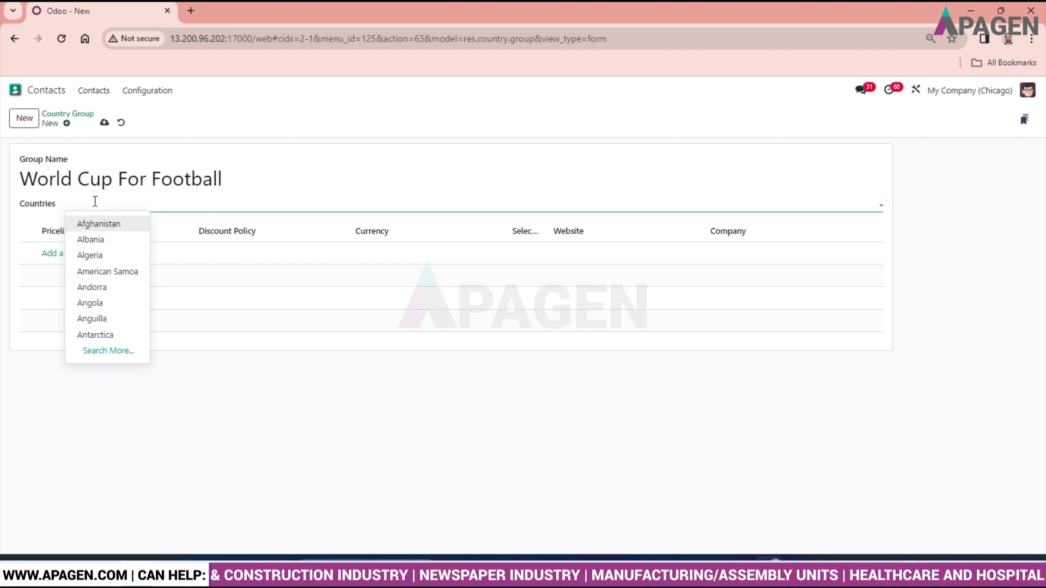
{"action": "type", "text": "ussa"}
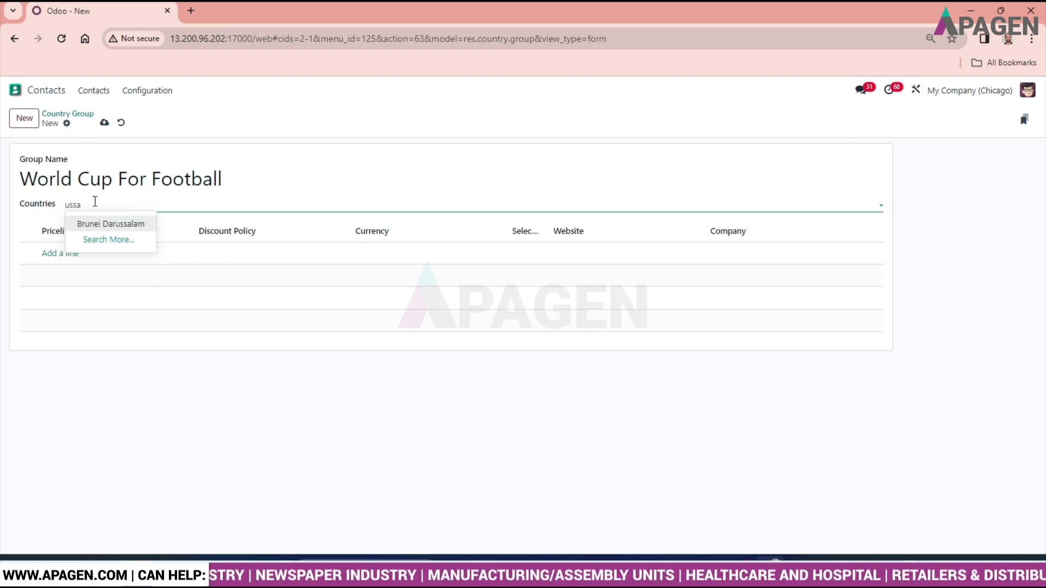
{"action": "key", "text": "BackSpace"}
{"action": "key", "text": "BackSpace"}
{"action": "type", "text": "a"}
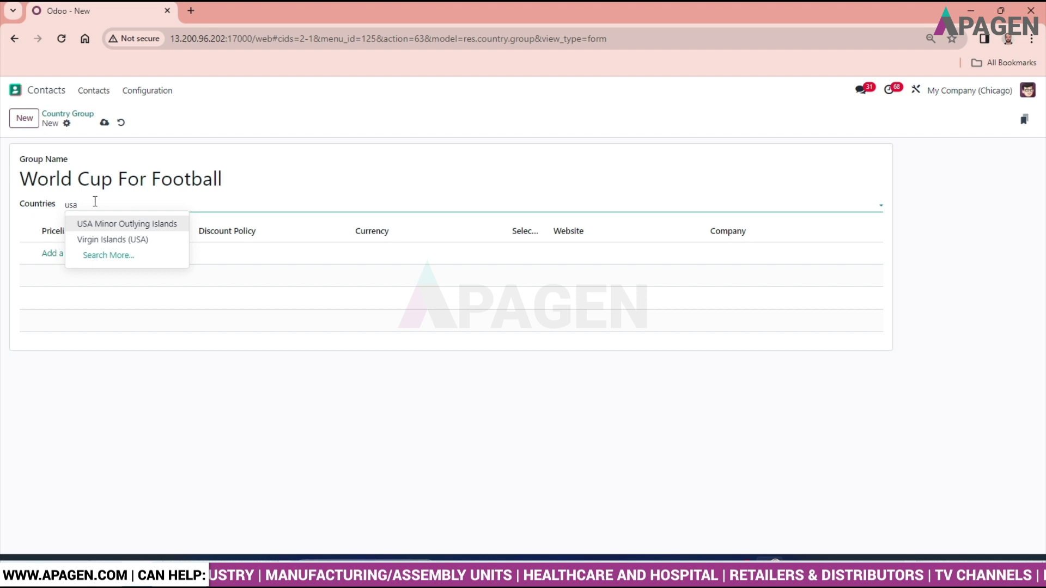
{"action": "left_click", "coordinate": [107, 225]}
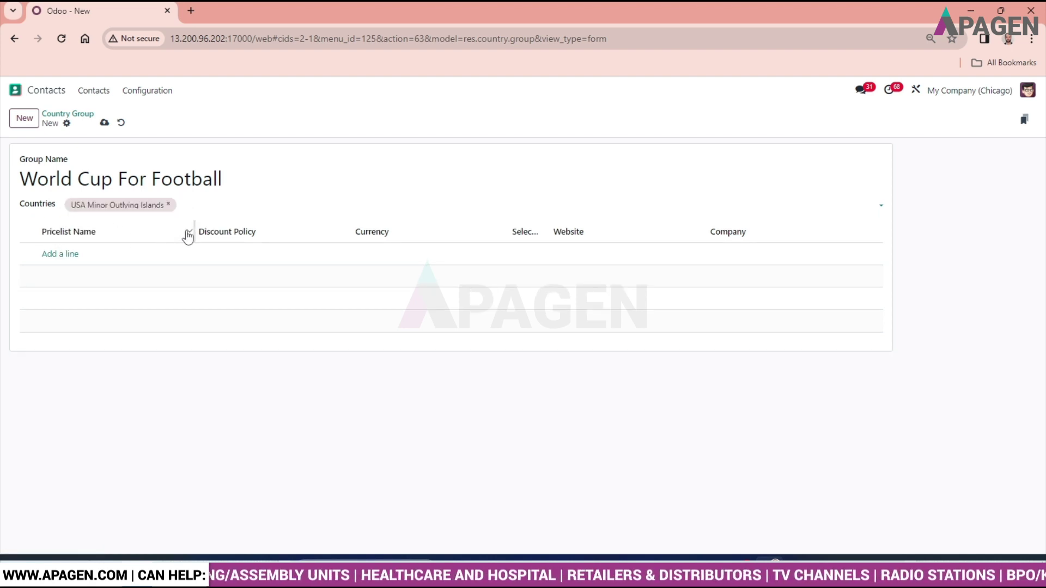
{"action": "type", "text": "russ"}
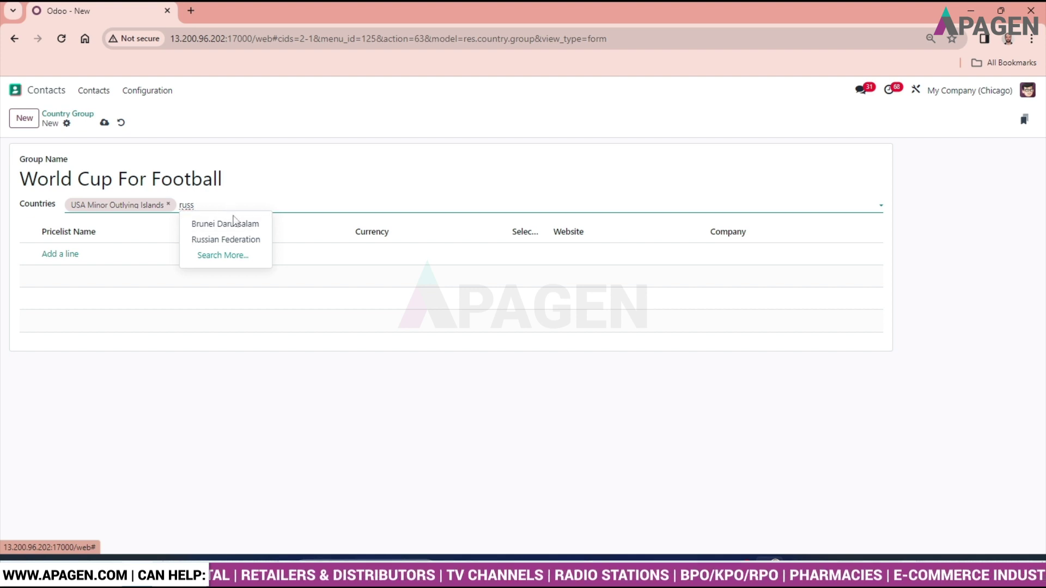
{"action": "left_click", "coordinate": [226, 240]}
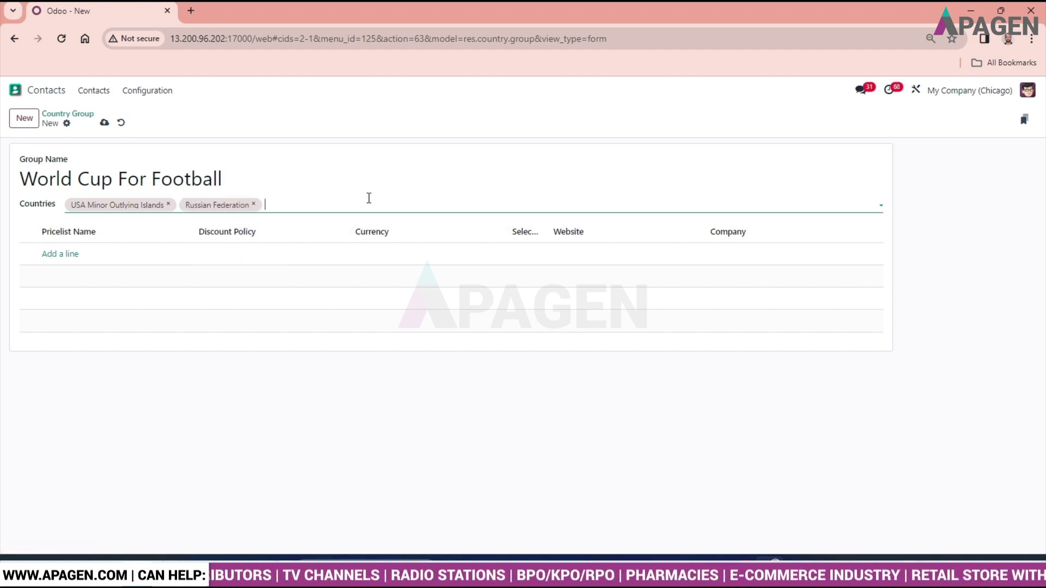
Step: View the pricelists available for the country group without adding one, and discard the new group
{"action": "left_click", "coordinate": [70, 255]}
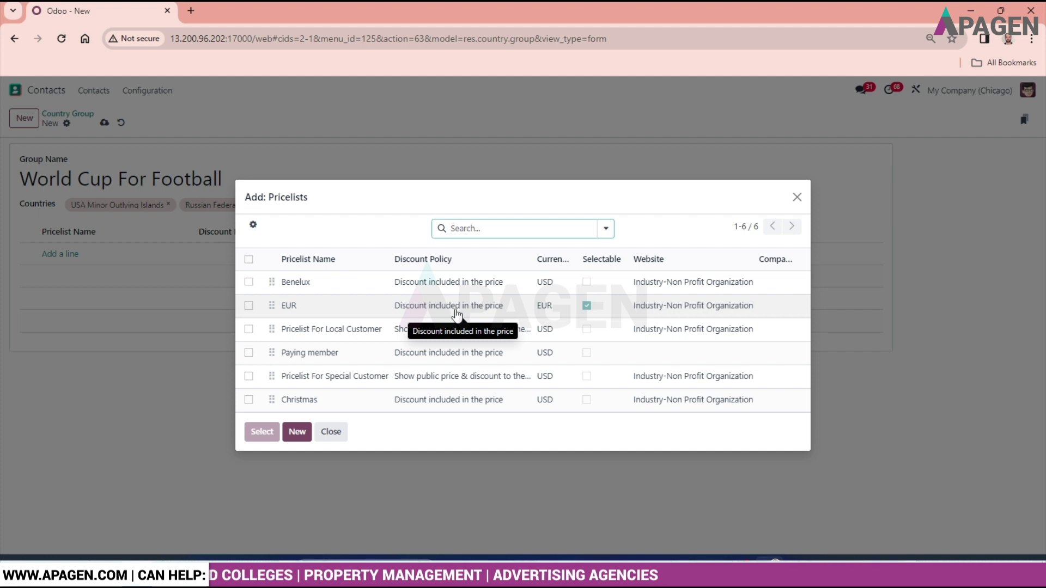
{"action": "left_click", "coordinate": [339, 433]}
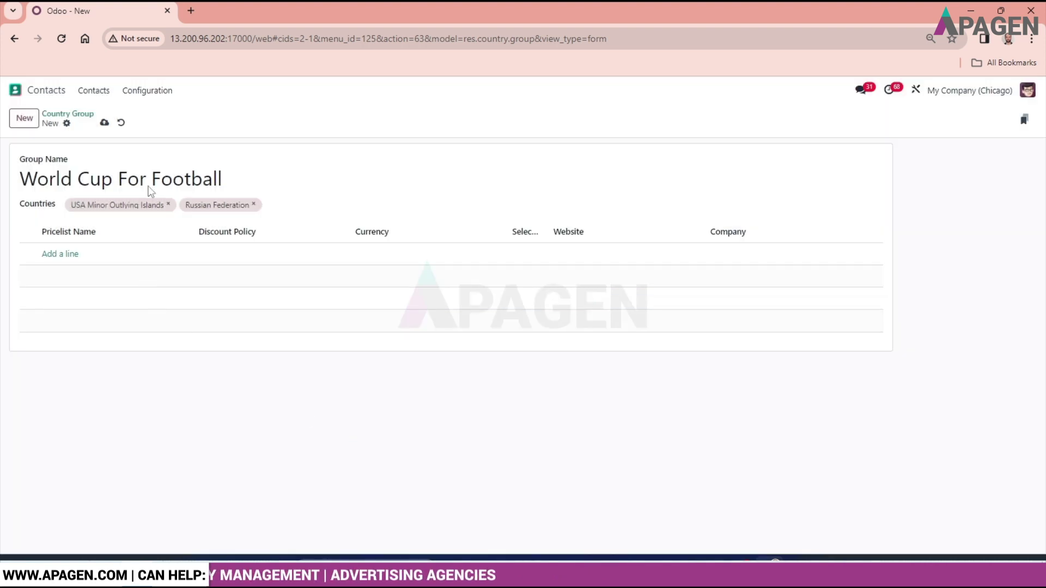
{"action": "left_click", "coordinate": [121, 123]}
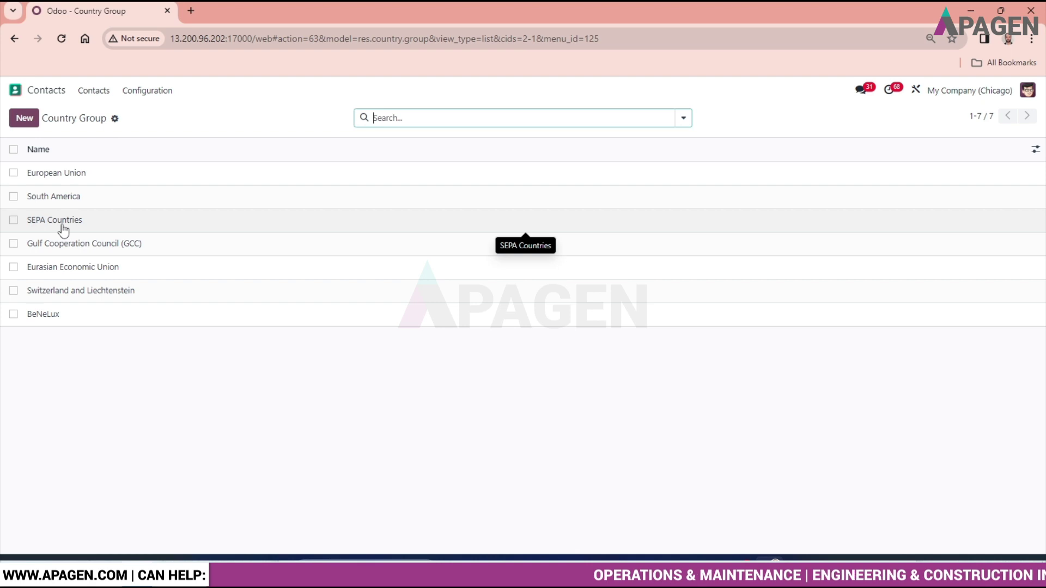
Step: Look through the list of banks and examine the details of the BNP Paribas bank record
{"action": "left_click", "coordinate": [152, 93]}
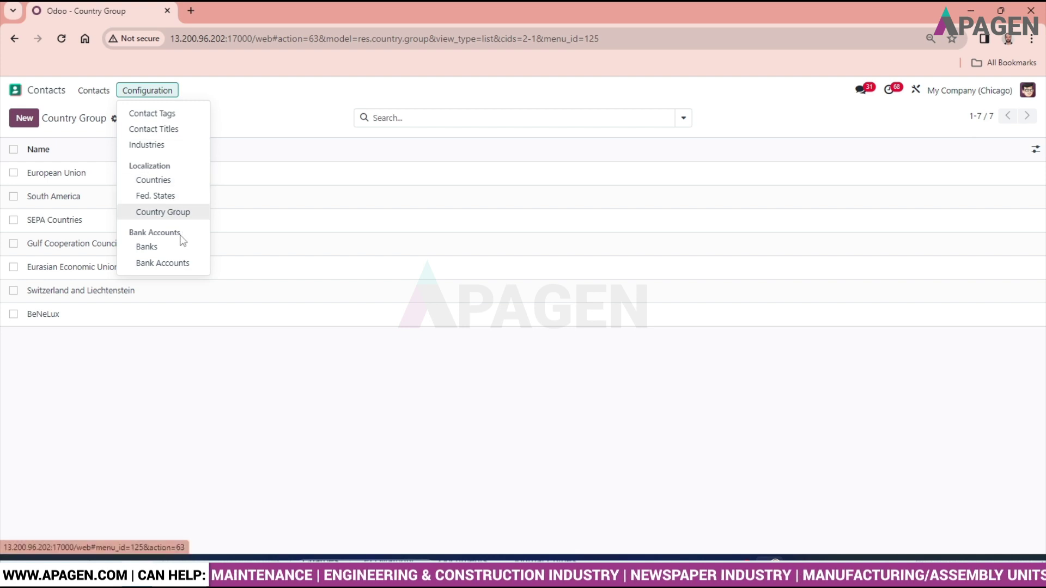
{"action": "left_click", "coordinate": [178, 249]}
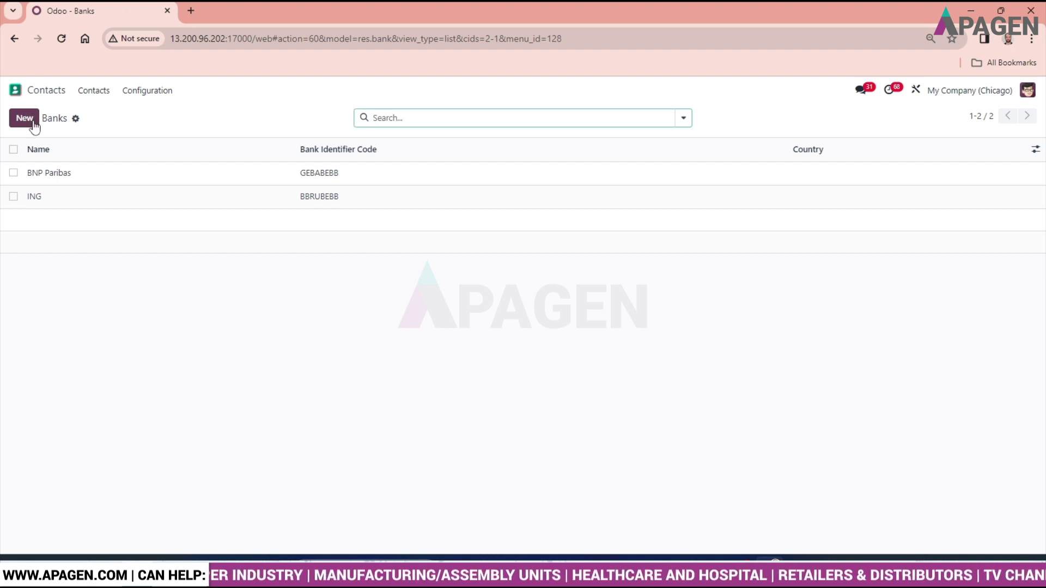
{"action": "left_click", "coordinate": [125, 180]}
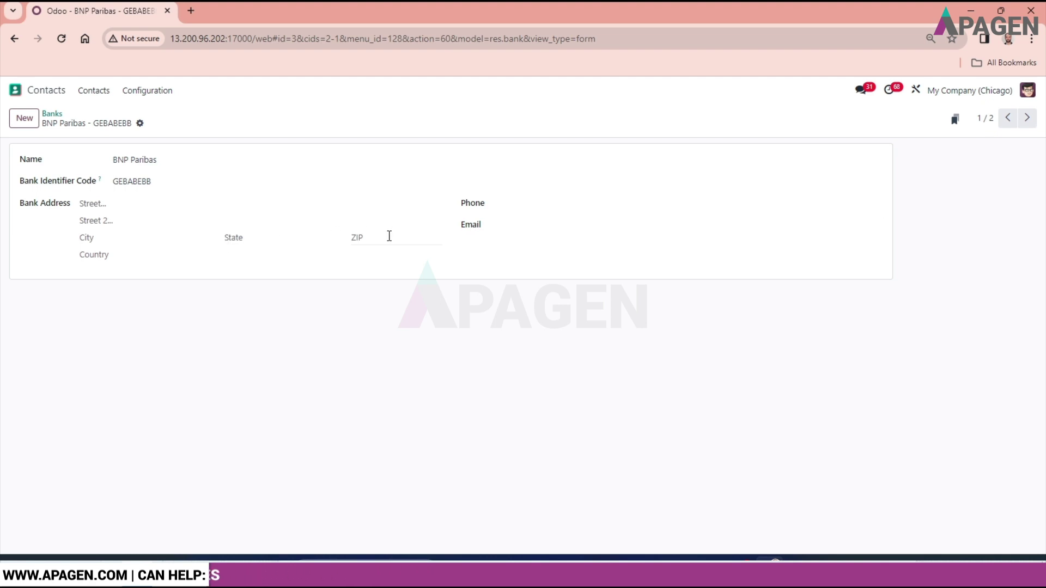
Step: Review the configured bank accounts and start a new bank account record
{"action": "left_click", "coordinate": [144, 90]}
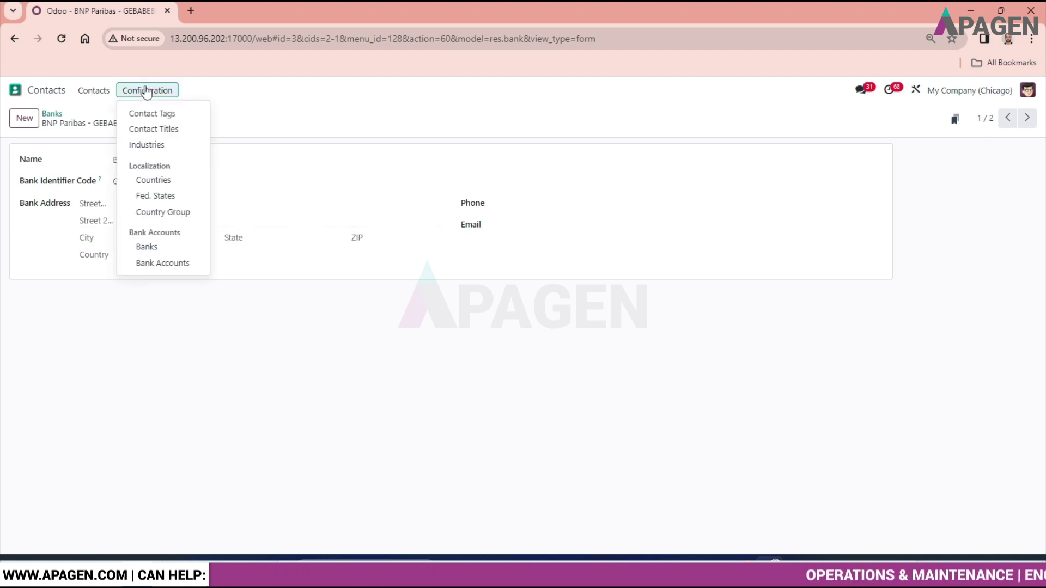
{"action": "left_click", "coordinate": [170, 264]}
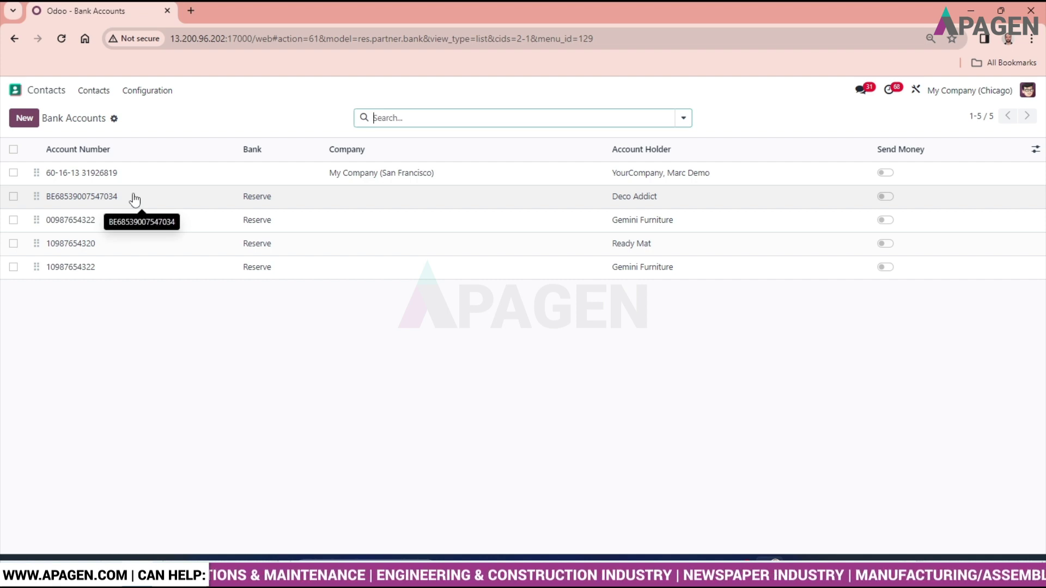
{"action": "left_click", "coordinate": [28, 117]}
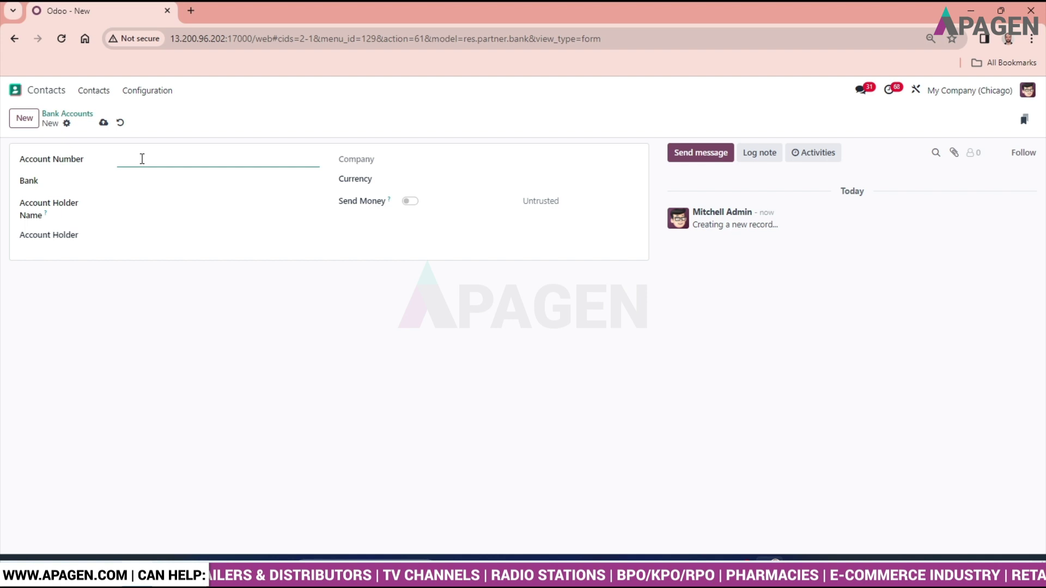
Step: View the bank and currency choices for the new bank account, enable Send Money, and discard the record
{"action": "left_click", "coordinate": [161, 183]}
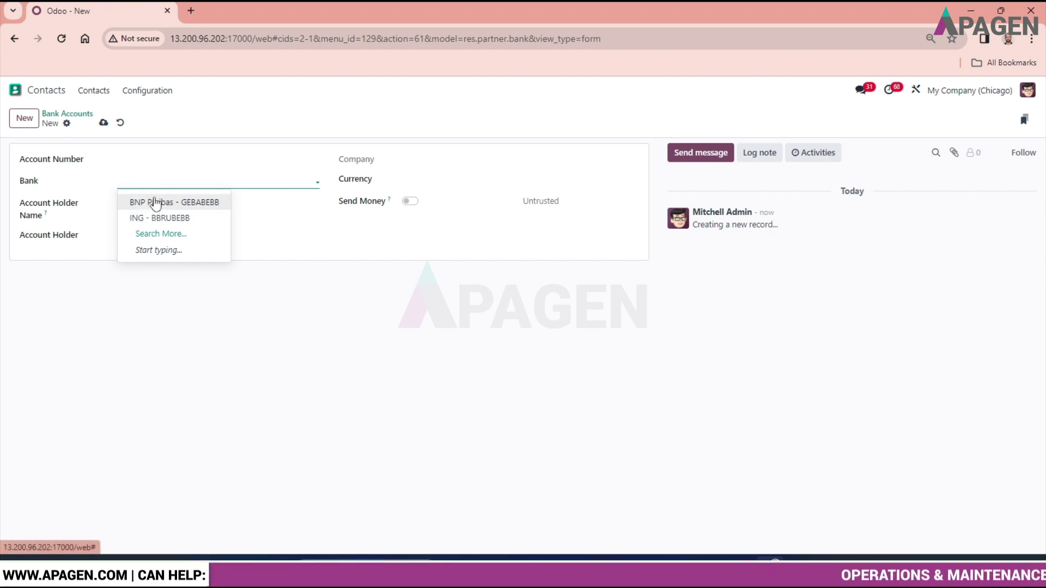
{"action": "left_click", "coordinate": [57, 212]}
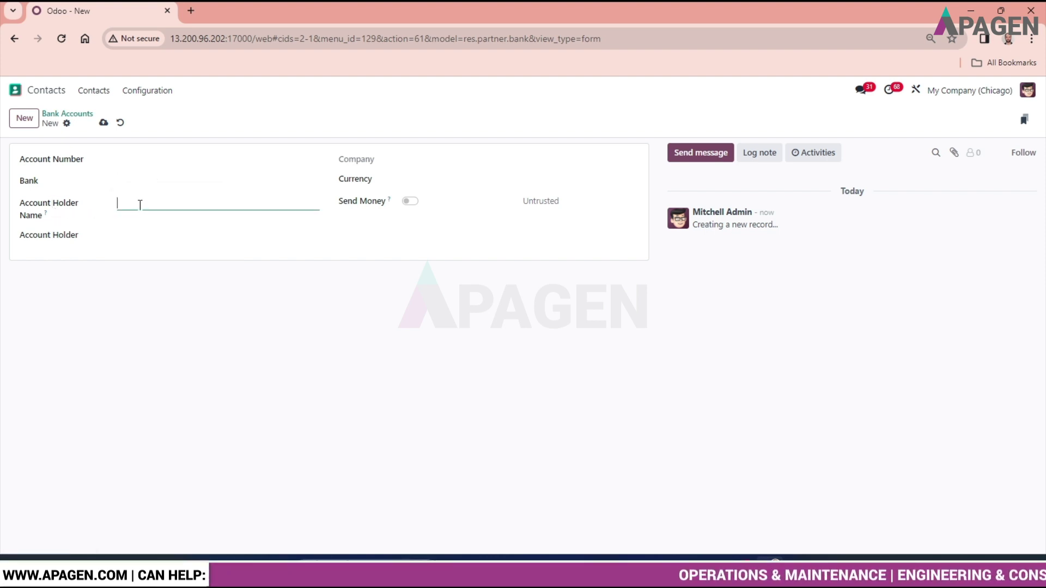
{"action": "left_click", "coordinate": [141, 235]}
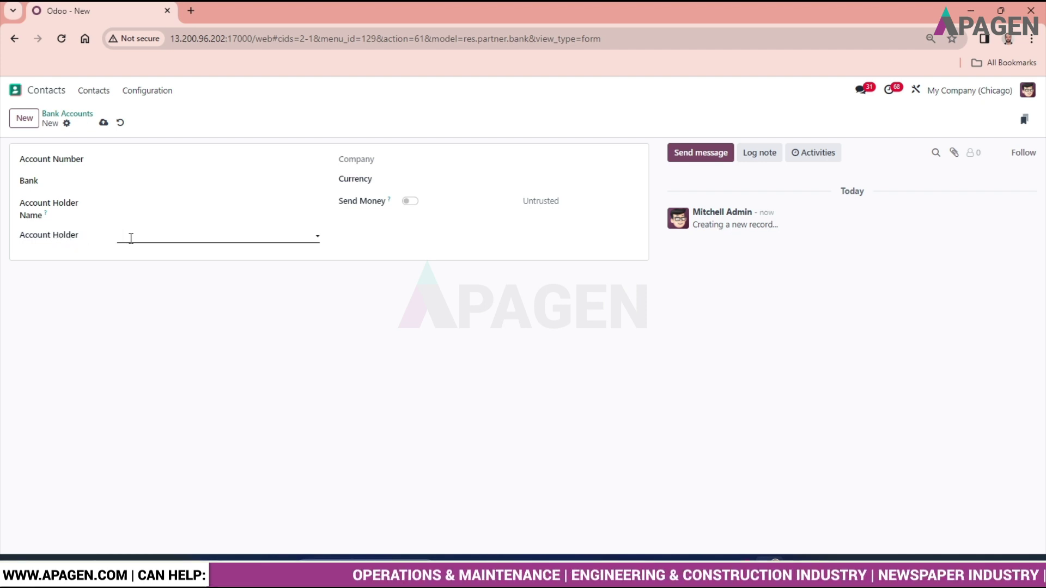
{"action": "left_click", "coordinate": [443, 179]}
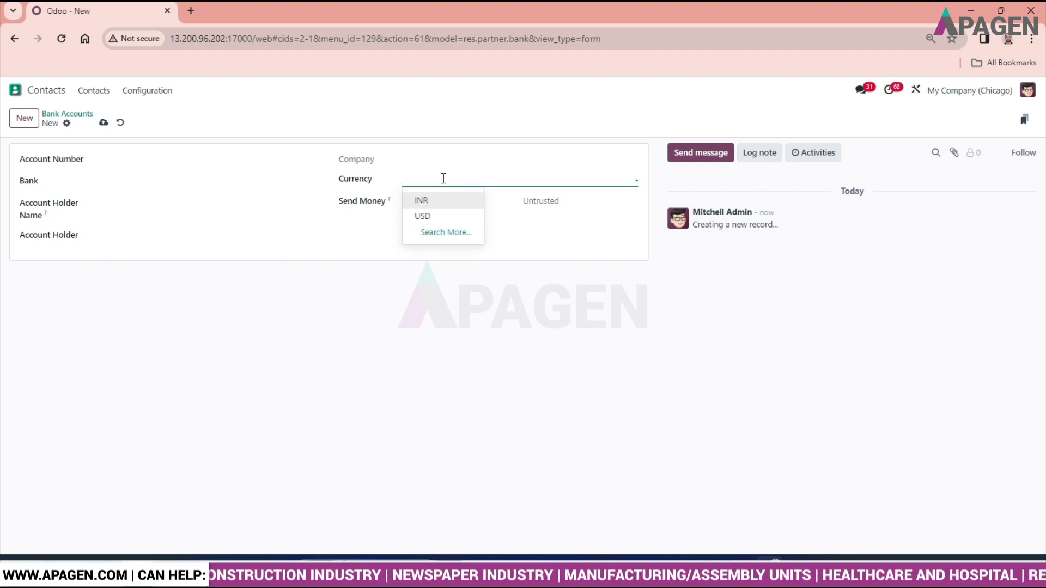
{"action": "left_click", "coordinate": [355, 267]}
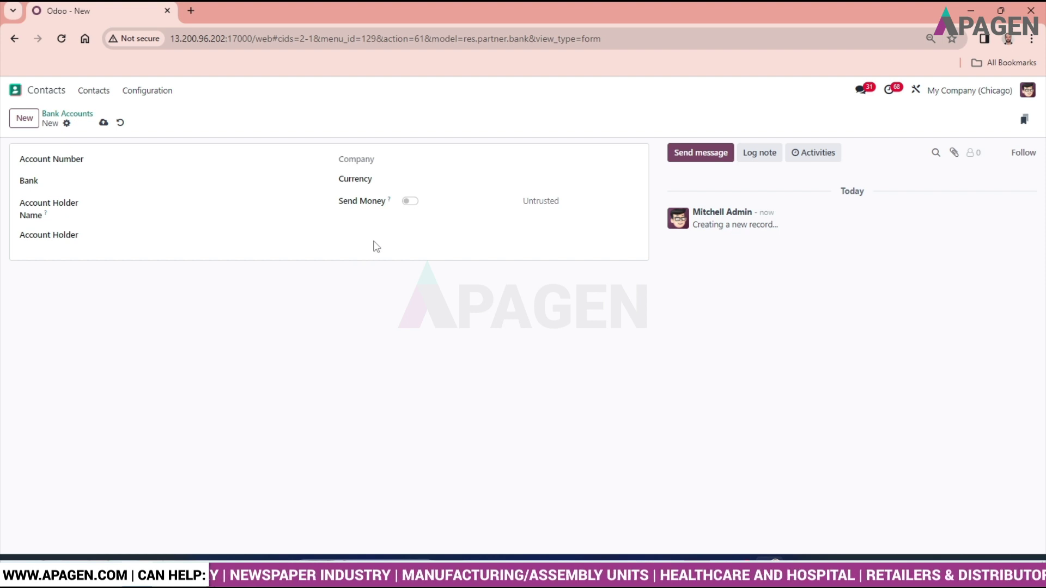
{"action": "left_click", "coordinate": [410, 202]}
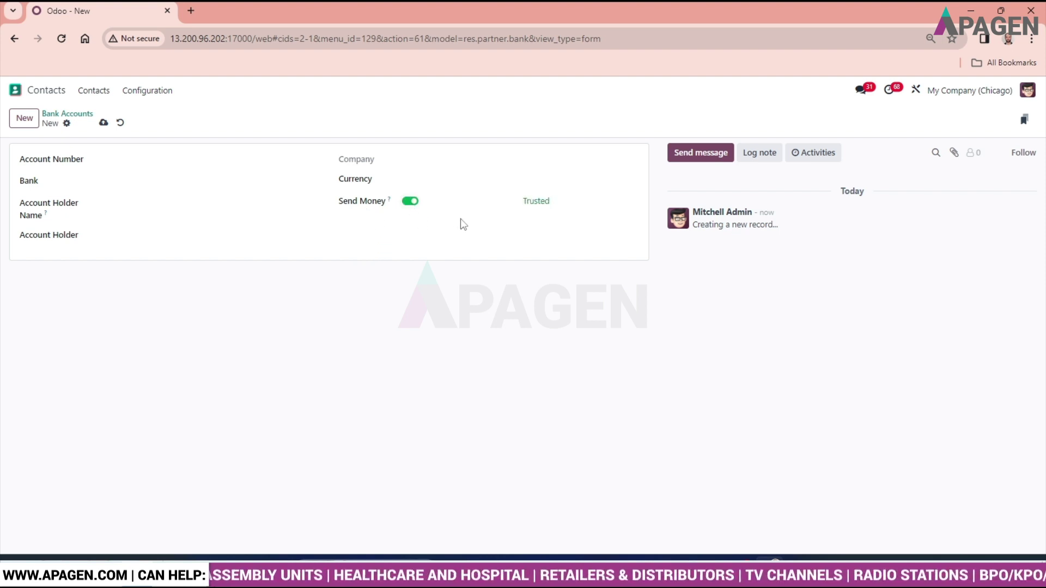
{"action": "left_click", "coordinate": [120, 122]}
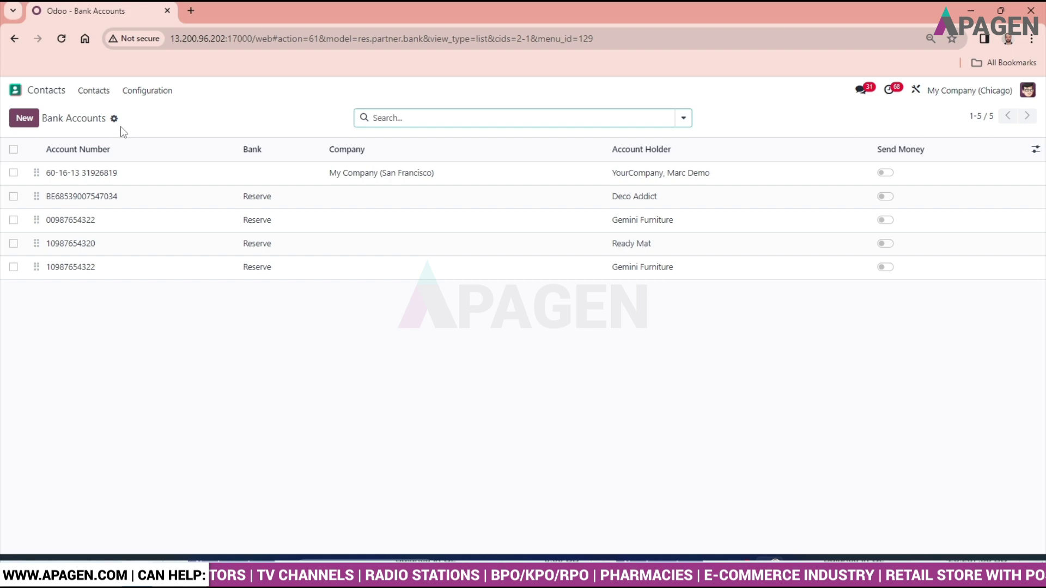
Step: Open the first contact in the contacts list and compare its Company and Individual layouts, leaving it on Individual
{"action": "left_click", "coordinate": [96, 93]}
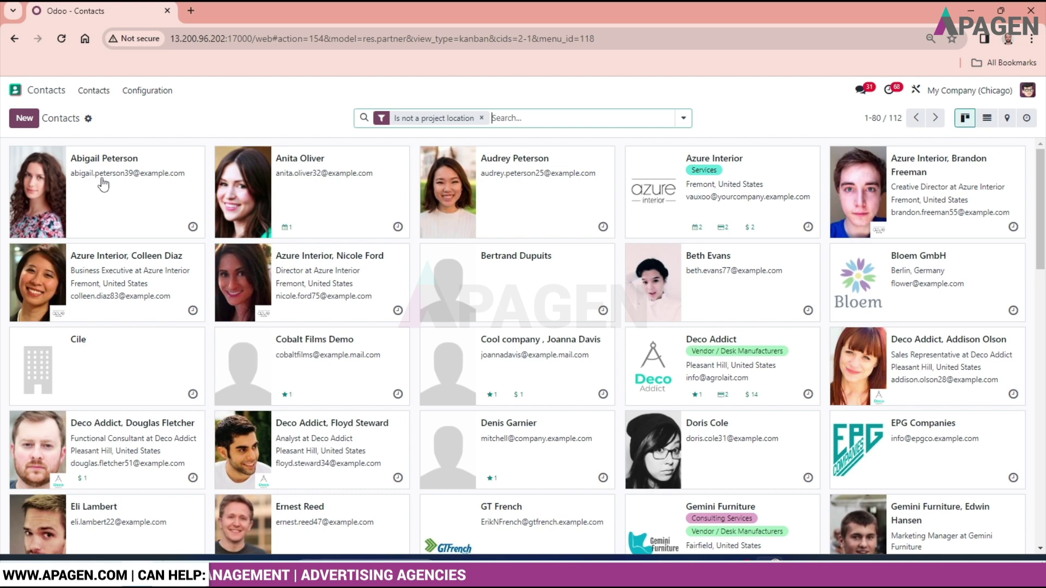
{"action": "left_click", "coordinate": [127, 190]}
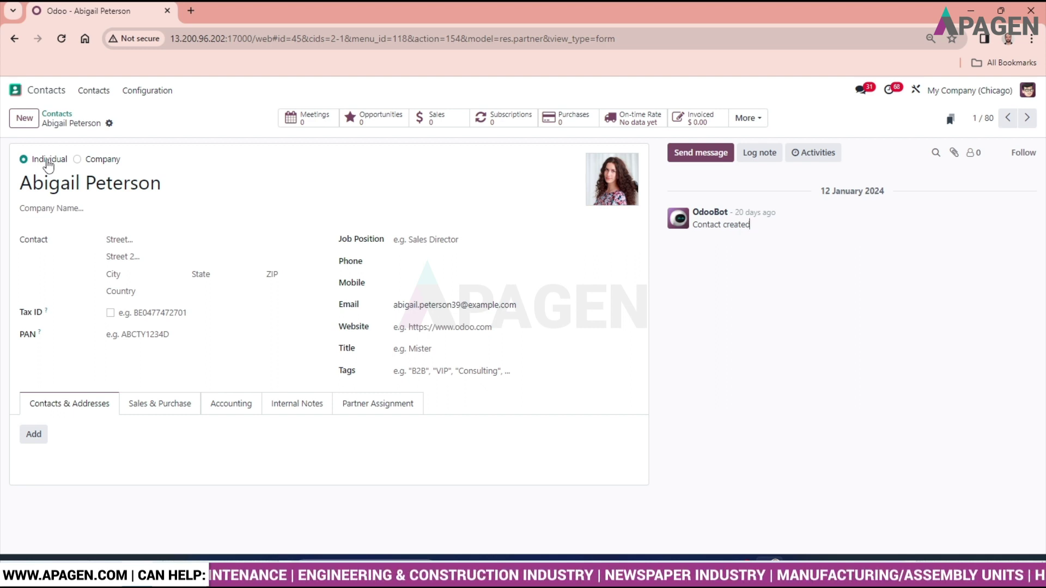
{"action": "left_click", "coordinate": [78, 159]}
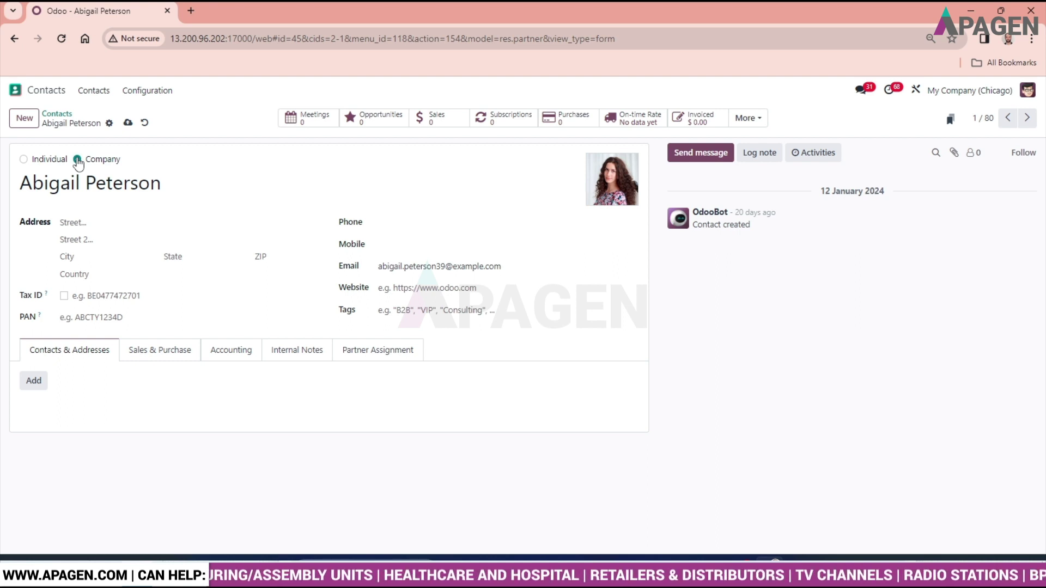
{"action": "left_click", "coordinate": [24, 159]}
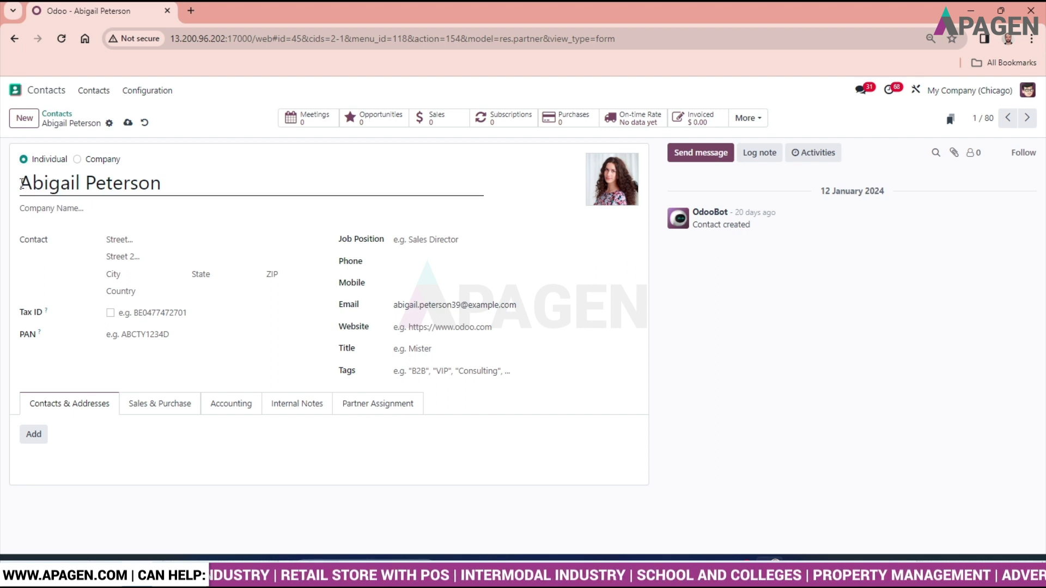
Step: Assign Azure Interior as the individual contact's company
{"action": "left_click", "coordinate": [59, 208]}
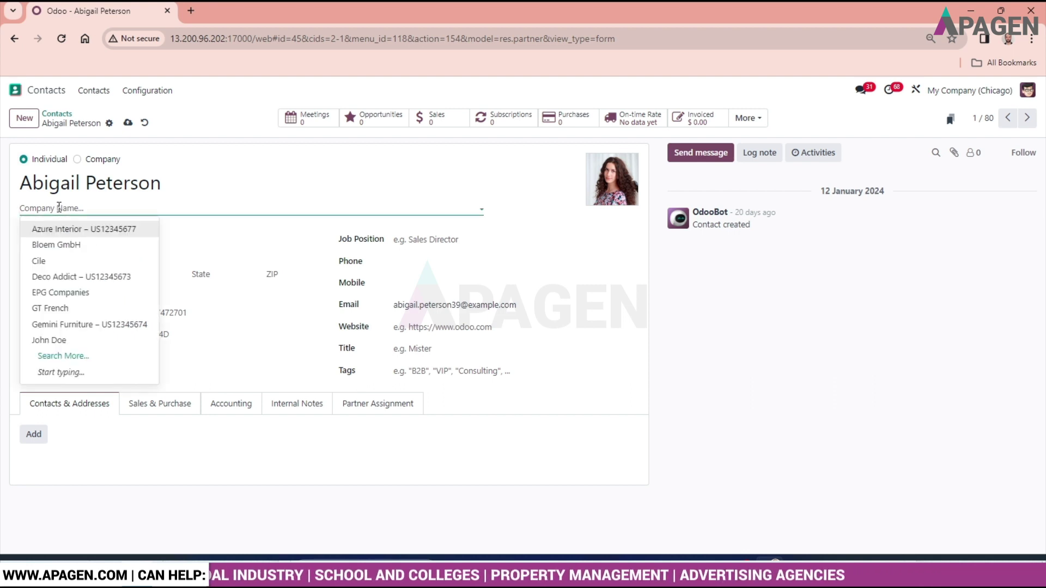
{"action": "left_click", "coordinate": [59, 208]}
{"action": "left_click", "coordinate": [59, 208]}
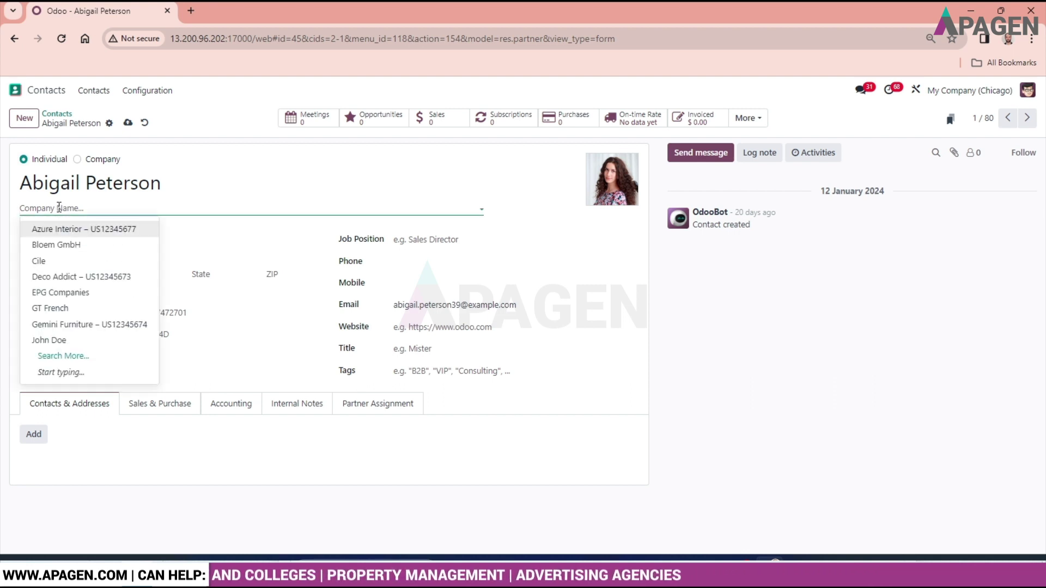
{"action": "left_click", "coordinate": [68, 231]}
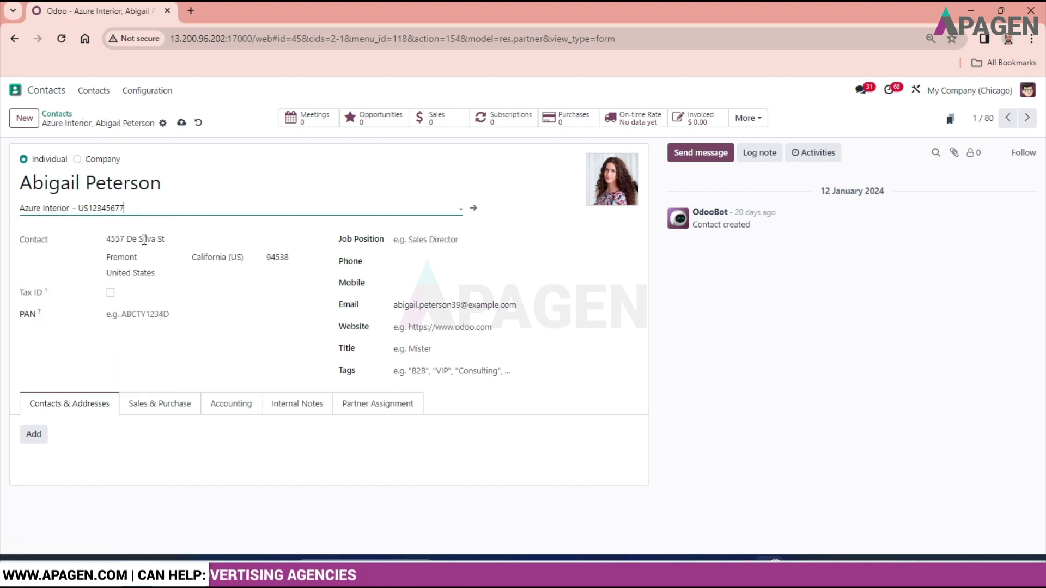
{"action": "left_click", "coordinate": [132, 208]}
{"action": "left_click", "coordinate": [132, 209]}
{"action": "left_click", "coordinate": [132, 209]}
{"action": "left_click", "coordinate": [132, 208]}
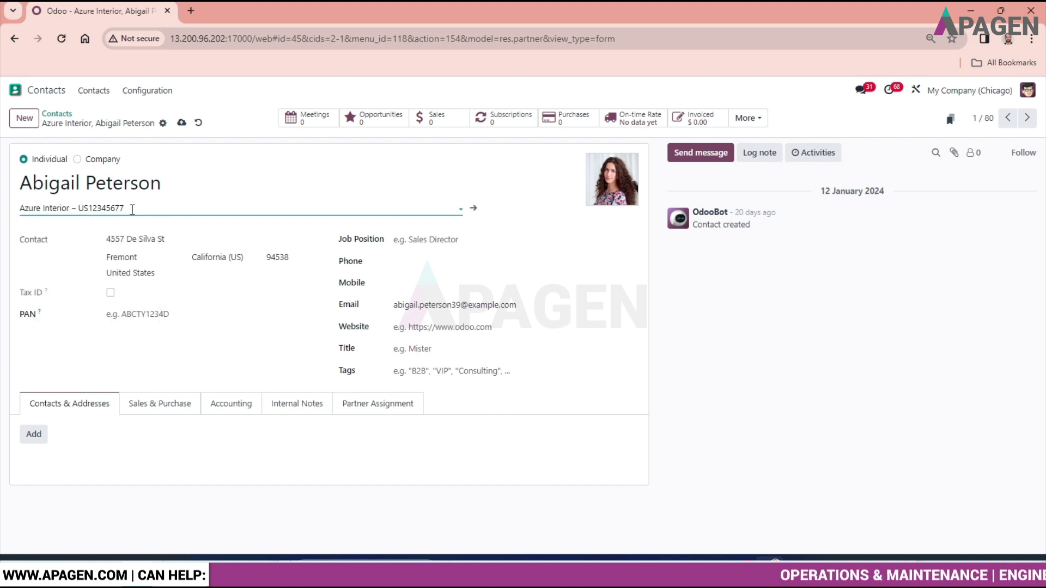
Step: View the address types available for the contact and keep the type as Contact
{"action": "left_click", "coordinate": [43, 241]}
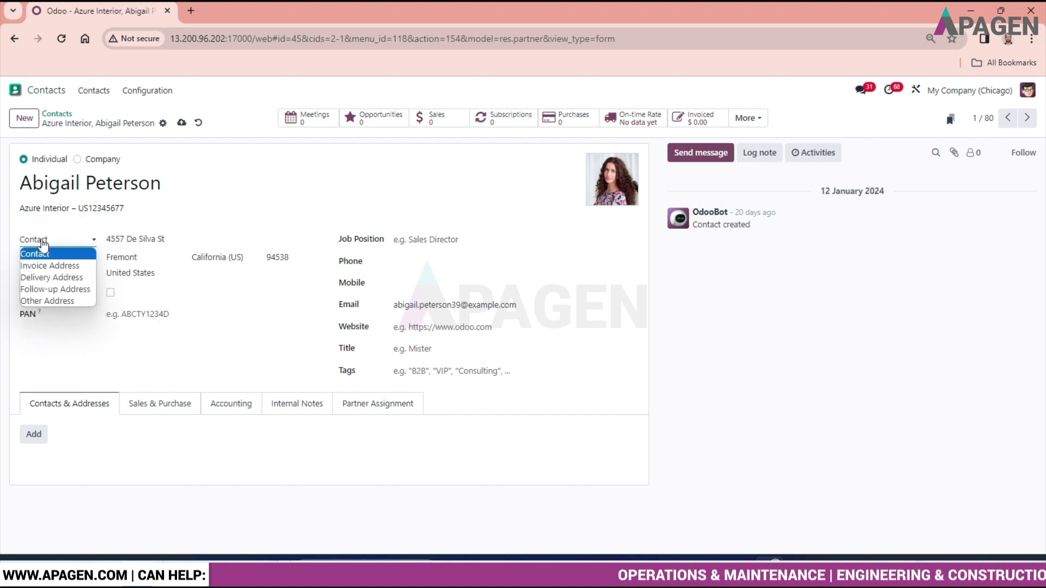
{"action": "left_click", "coordinate": [44, 243]}
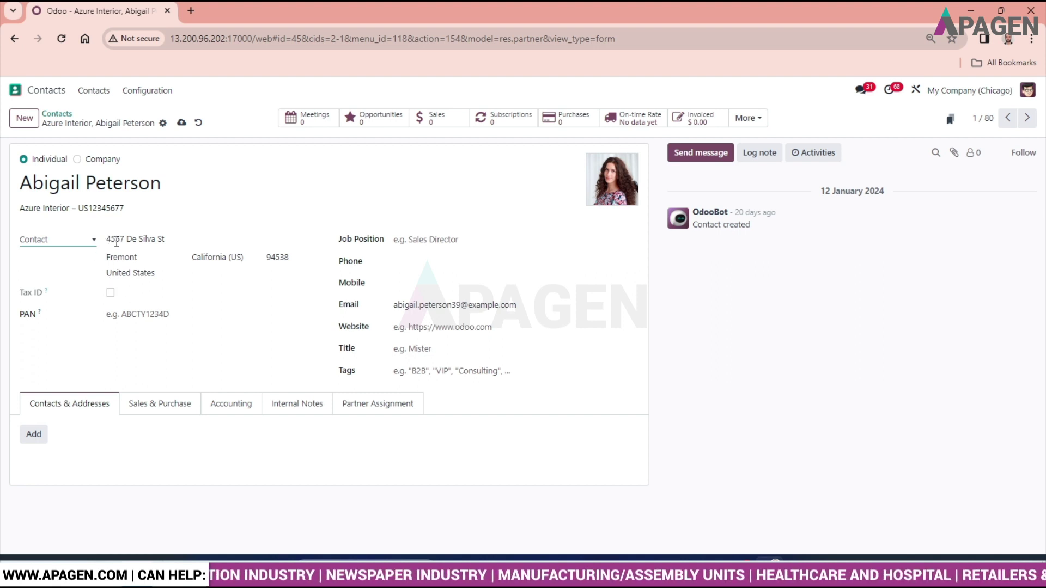
{"action": "left_click", "coordinate": [90, 241]}
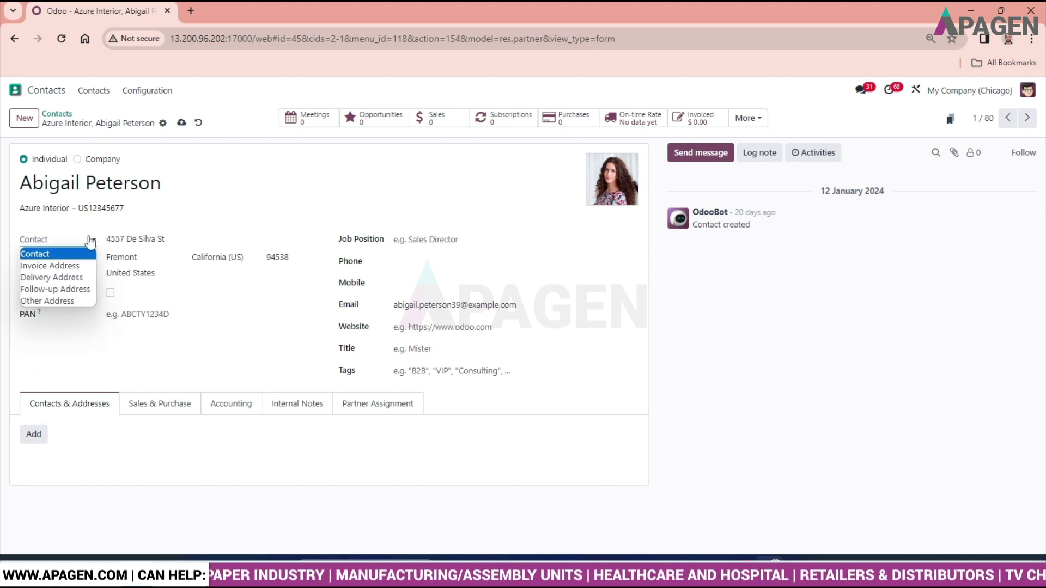
{"action": "left_click", "coordinate": [91, 240]}
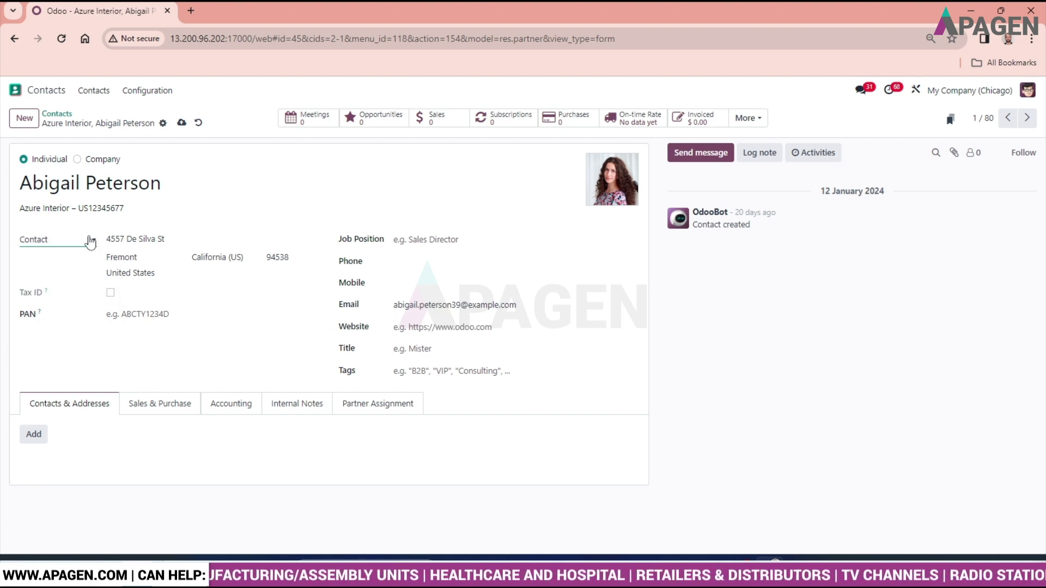
{"action": "left_click", "coordinate": [90, 240]}
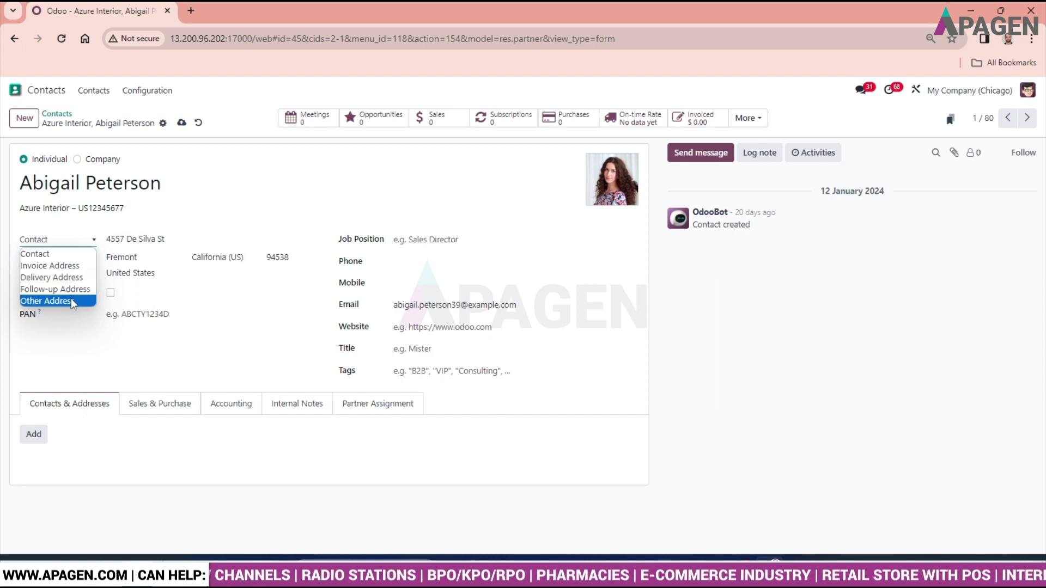
{"action": "left_click", "coordinate": [110, 231]}
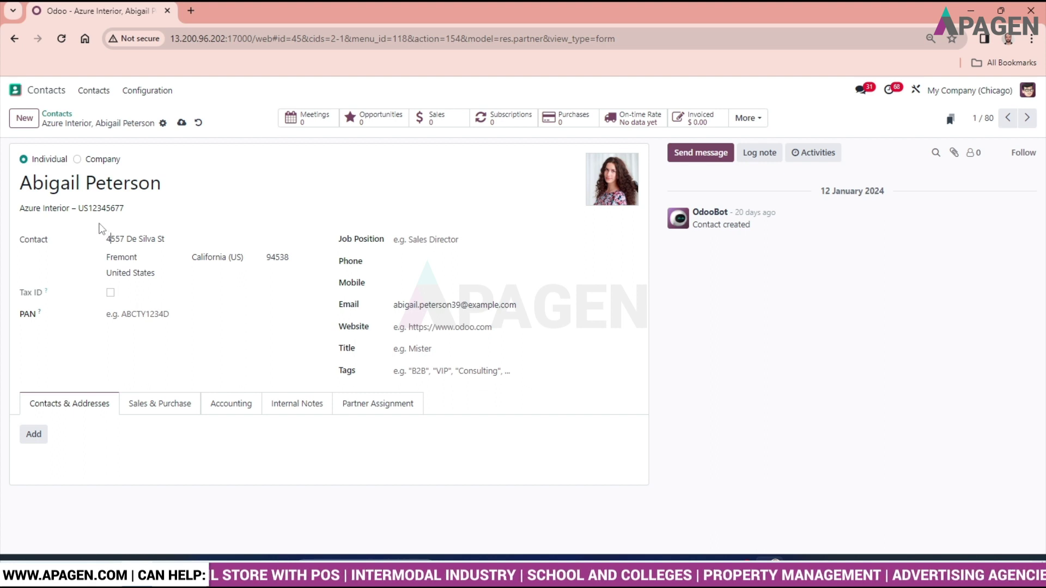
Step: Examine the contact's Tax ID, PAN, Job Position and Phone fields without entering anything
{"action": "left_click", "coordinate": [111, 293]}
{"action": "left_click", "coordinate": [111, 293]}
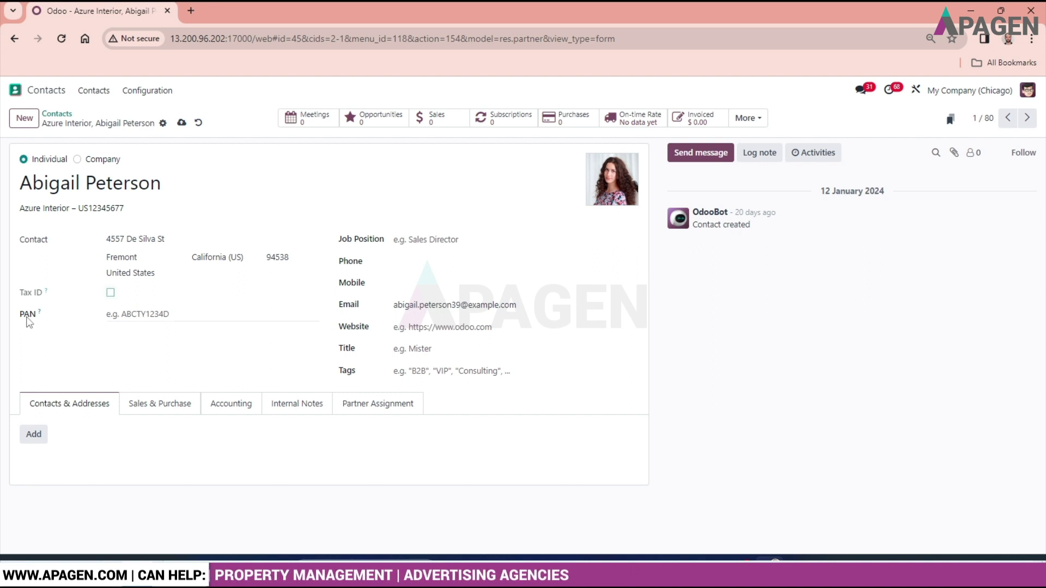
{"action": "left_click", "coordinate": [163, 310]}
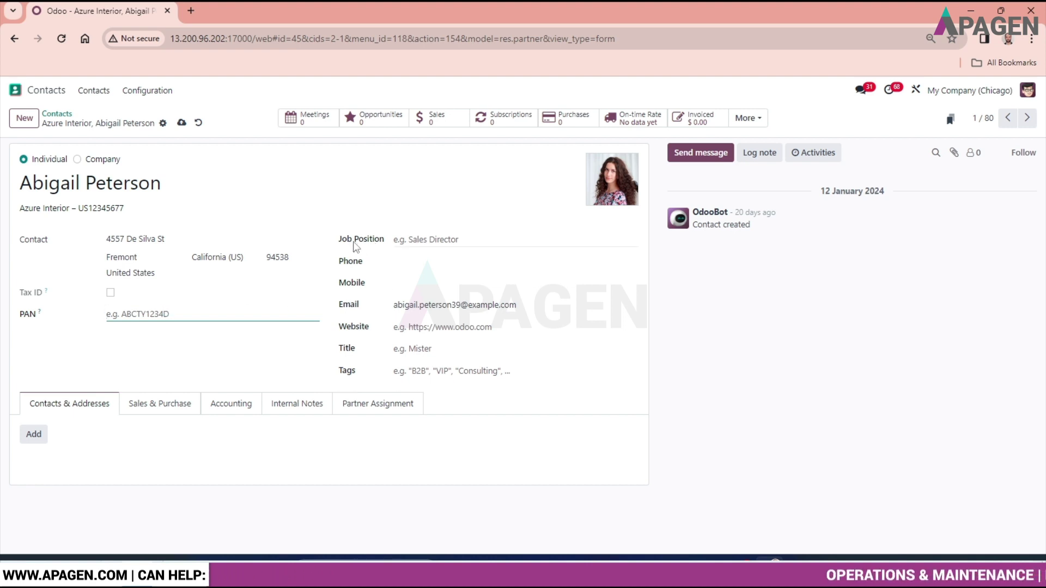
{"action": "left_click", "coordinate": [450, 240]}
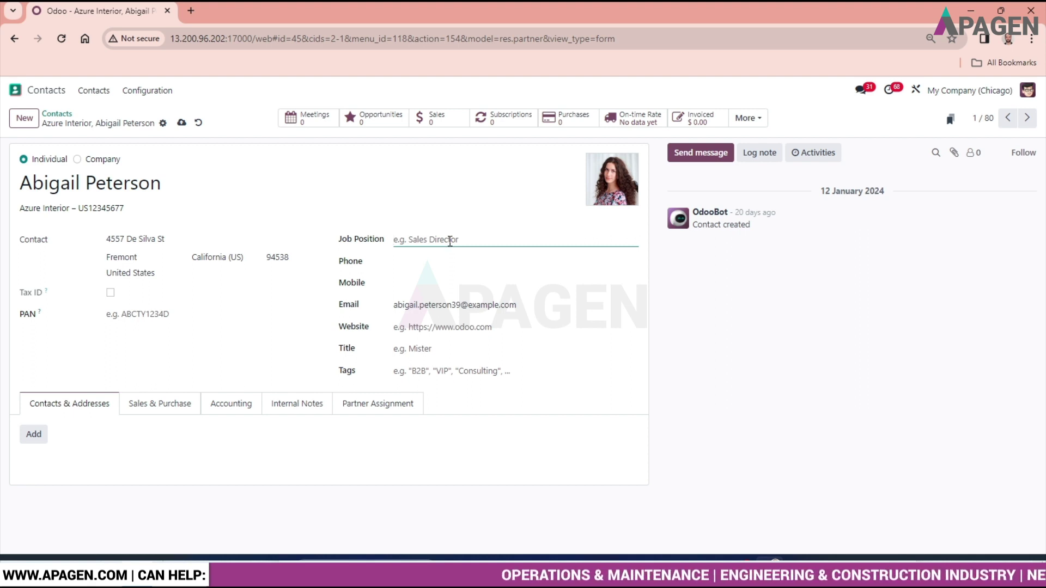
{"action": "left_click", "coordinate": [409, 260]}
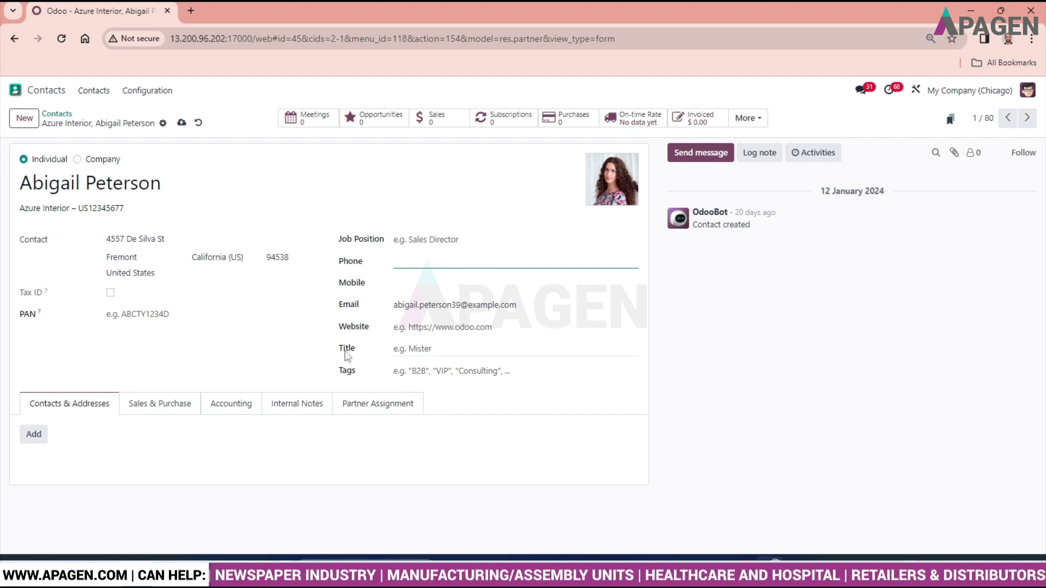
Step: Set the contact's title to Doctor and add the Consulting Services tag
{"action": "left_click", "coordinate": [439, 349]}
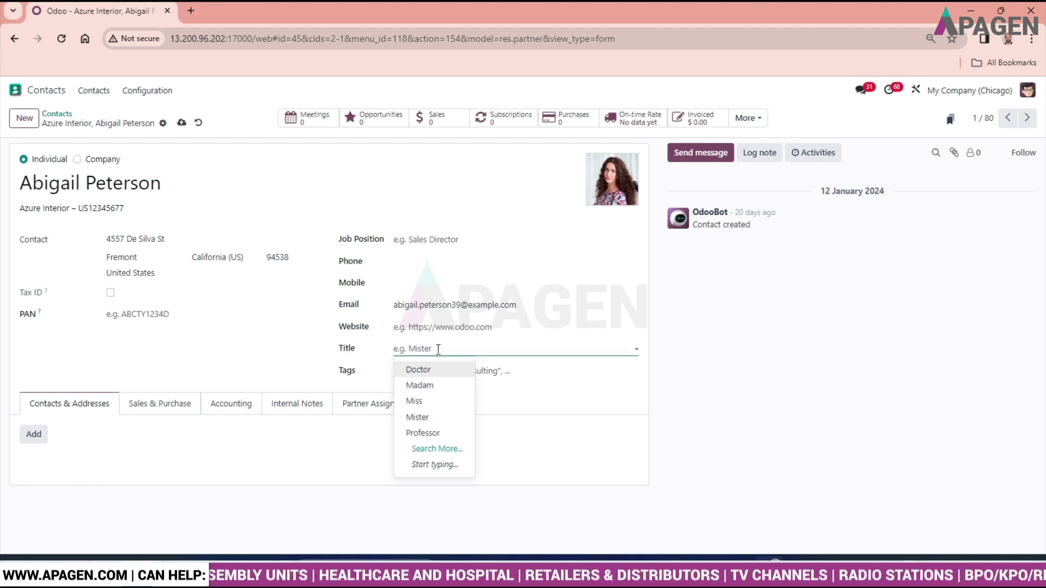
{"action": "left_click", "coordinate": [425, 375]}
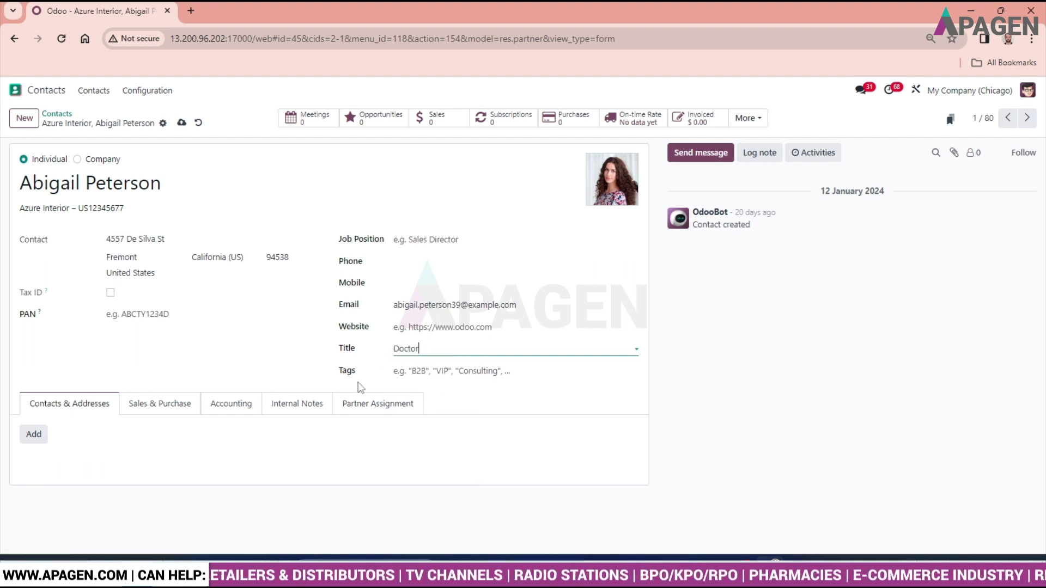
{"action": "left_click", "coordinate": [436, 372]}
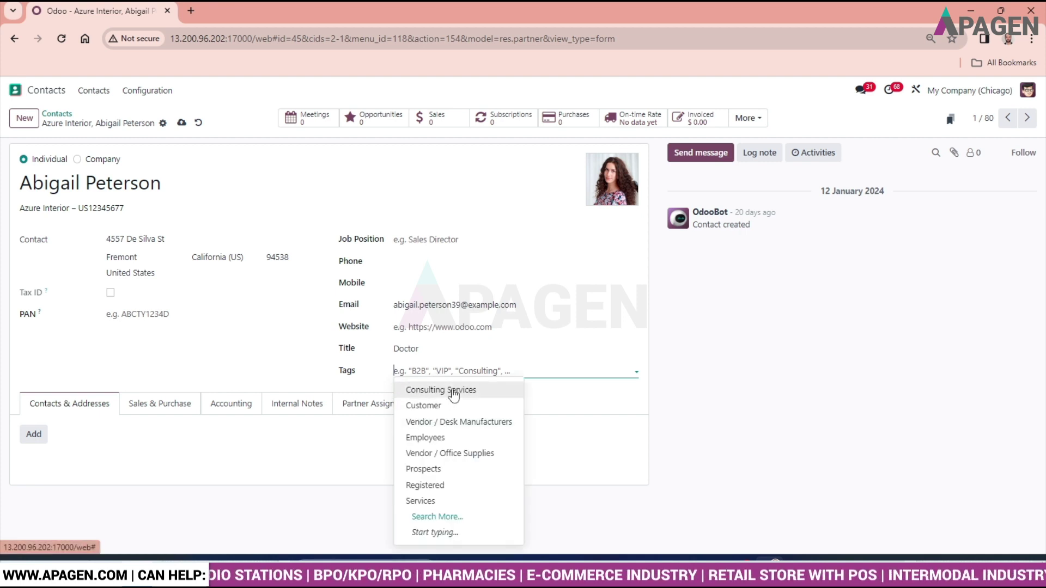
{"action": "left_click", "coordinate": [455, 395]}
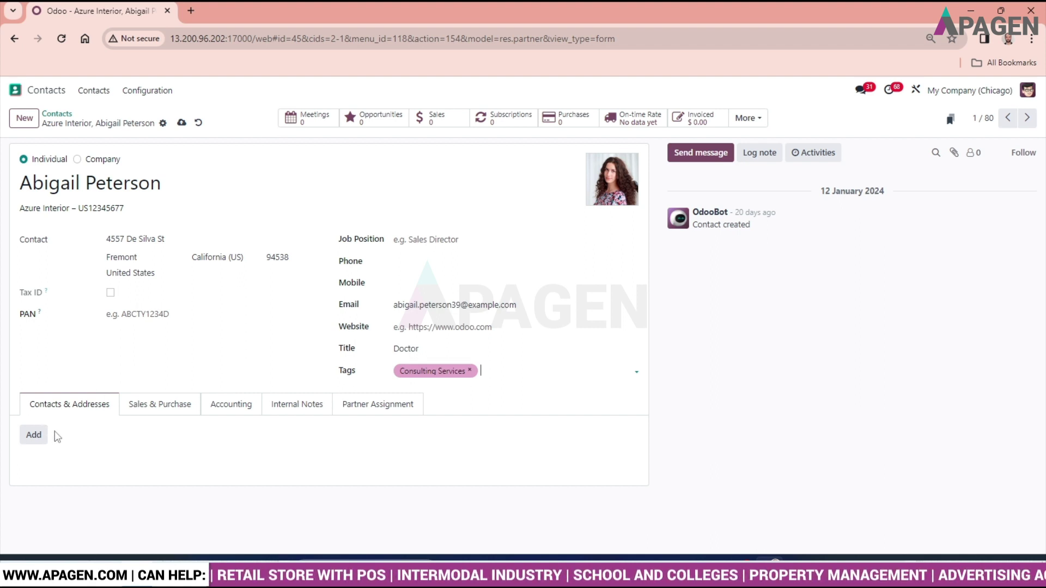
Step: Start a related contact of type Contact under Contacts & Addresses, review its fields, and discard it
{"action": "left_click", "coordinate": [34, 435]}
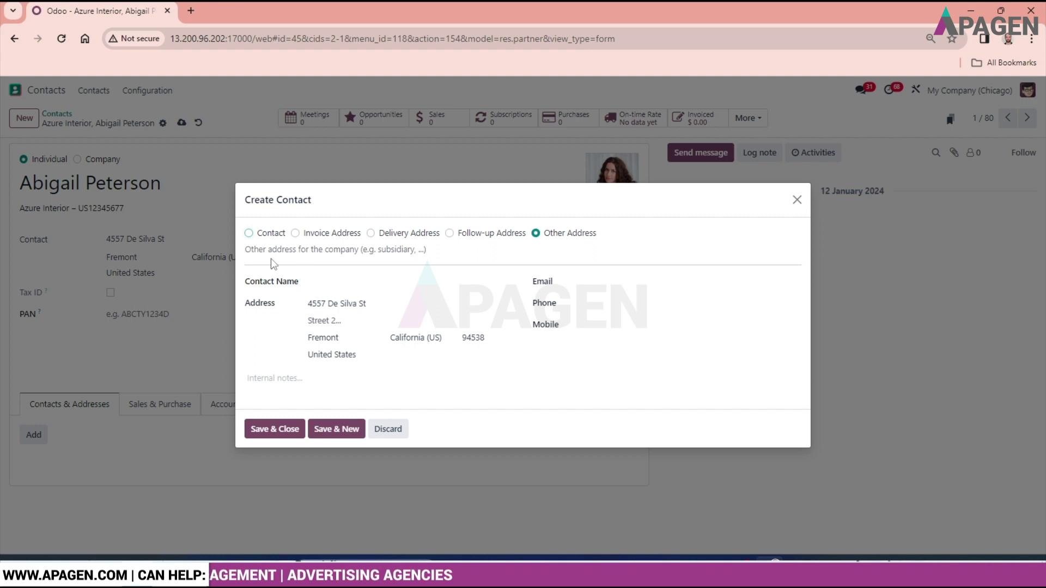
{"action": "left_click", "coordinate": [249, 233]}
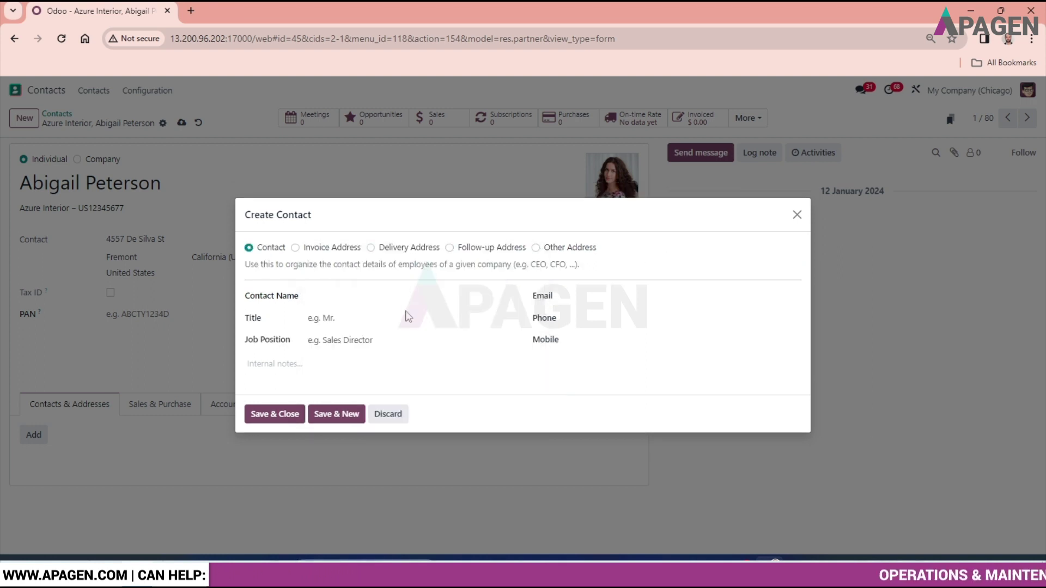
{"action": "left_click", "coordinate": [372, 297]}
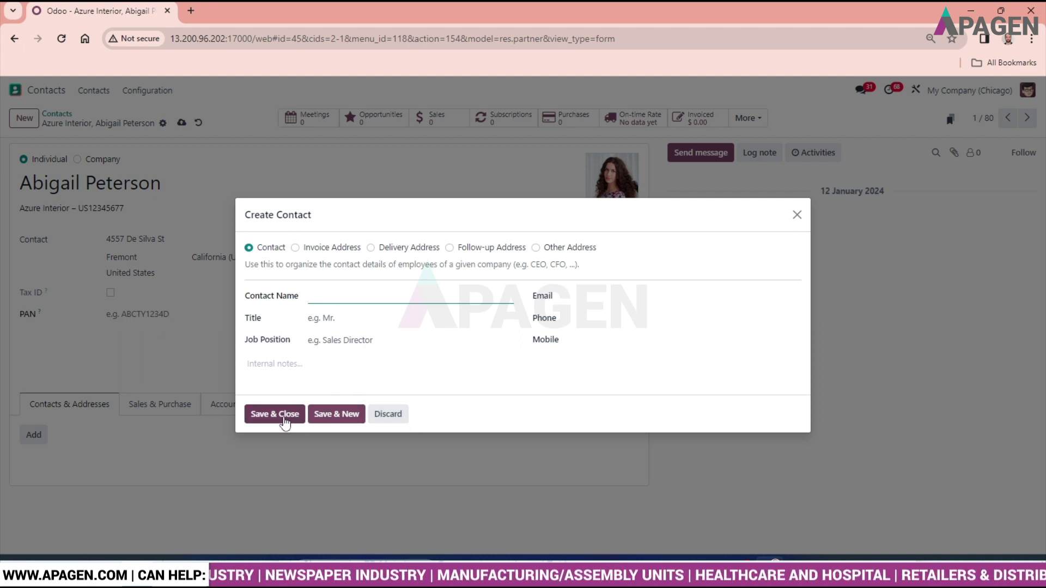
{"action": "left_click", "coordinate": [394, 419]}
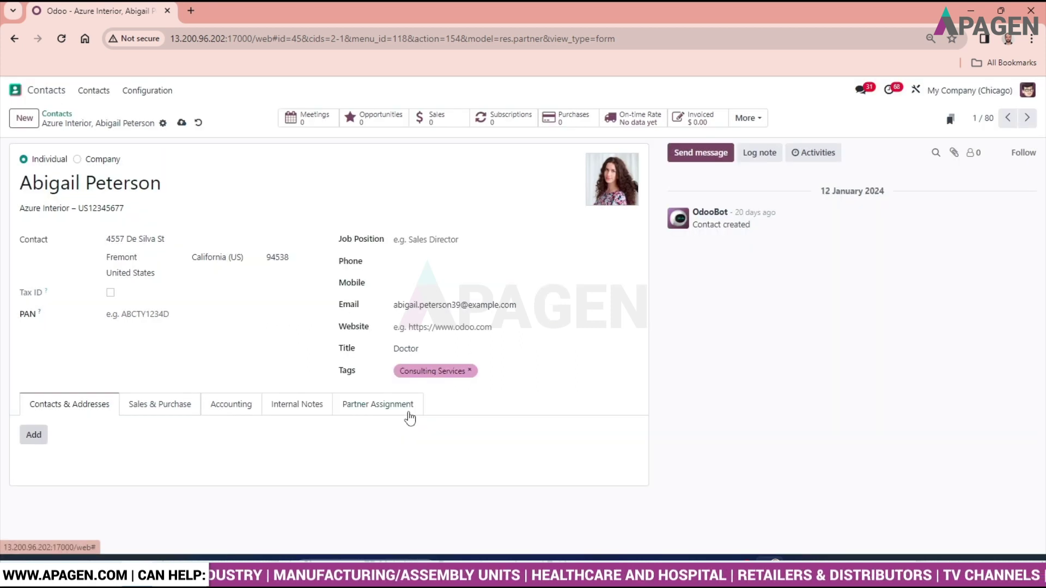
Step: Examine the contact's Sales & Purchase details, including the point of sale, fiscal, miscellaneous and inventory sections
{"action": "left_click", "coordinate": [166, 405]}
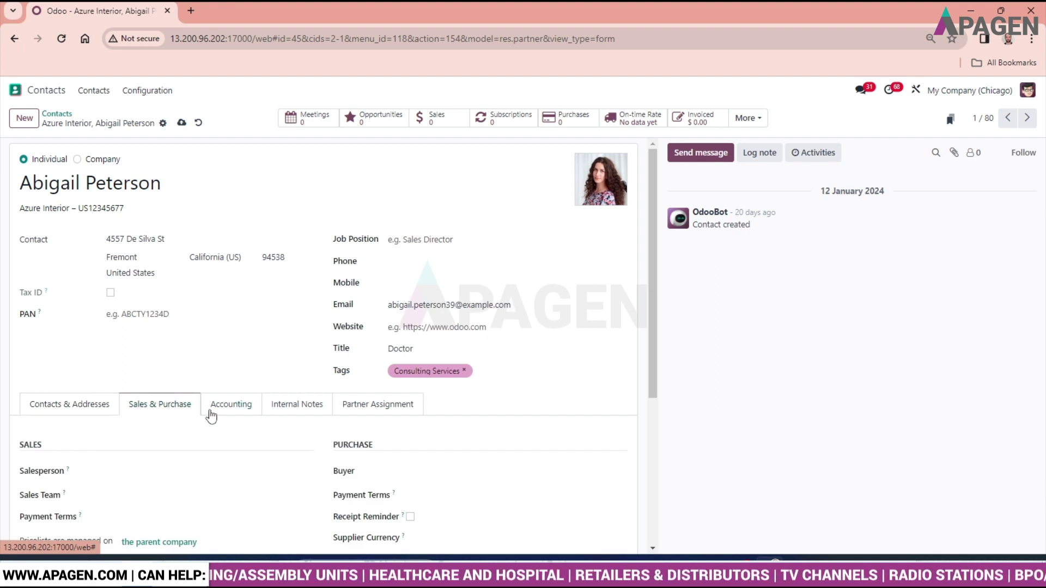
{"action": "scroll", "coordinate": [179, 376], "scroll_direction": "down", "scroll_amount": 5}
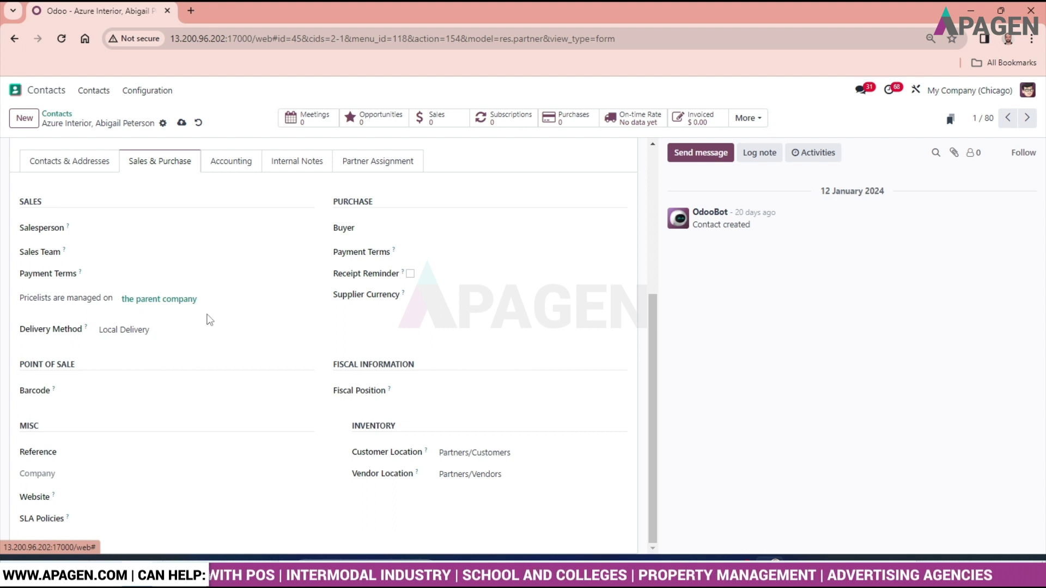
Step: Assign the administrator user as the contact's salesperson and set the sales team to Sales
{"action": "left_click", "coordinate": [183, 228]}
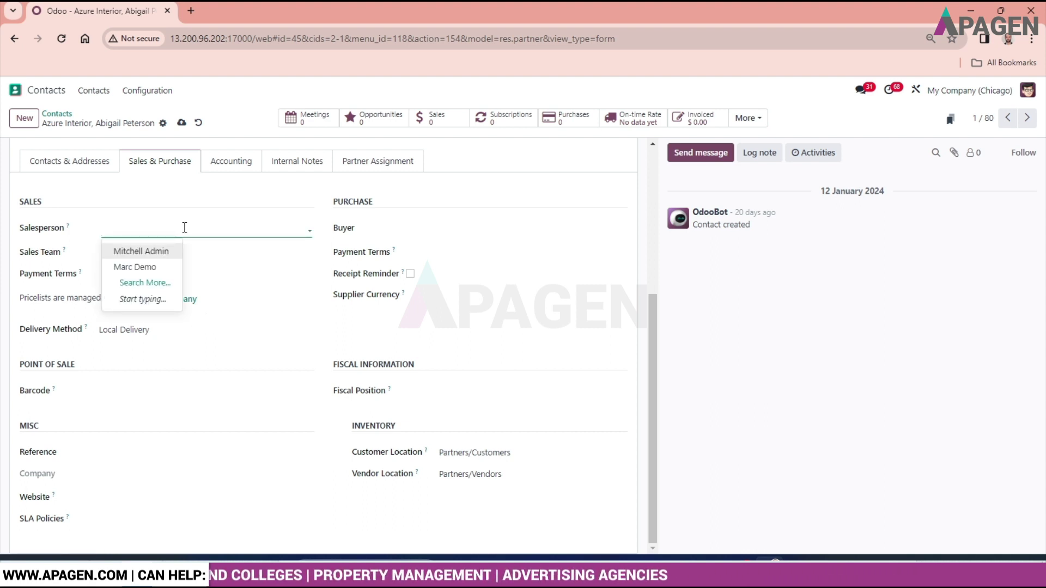
{"action": "left_click", "coordinate": [185, 228]}
{"action": "left_click", "coordinate": [185, 227]}
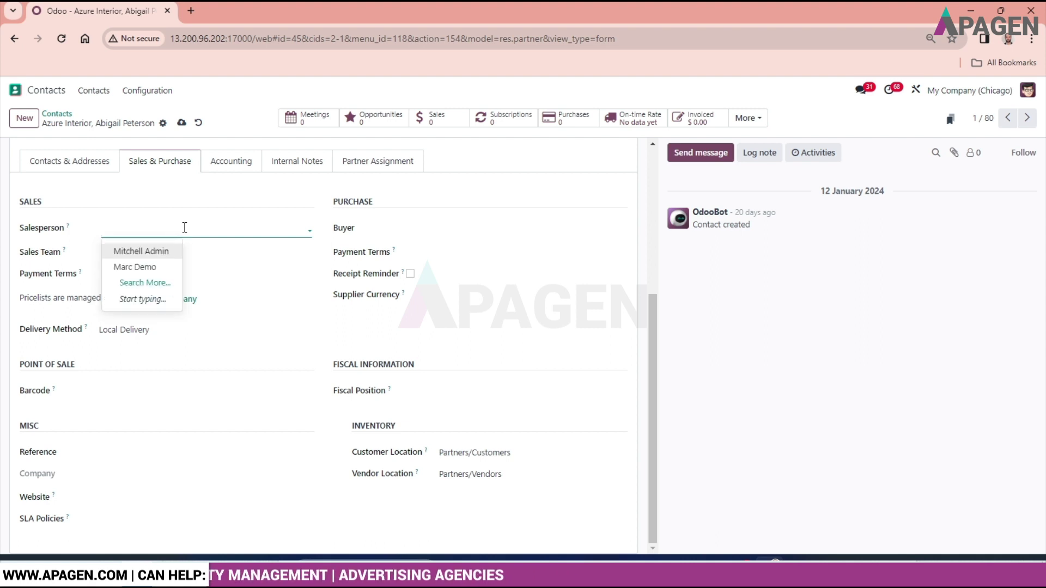
{"action": "left_click", "coordinate": [160, 254]}
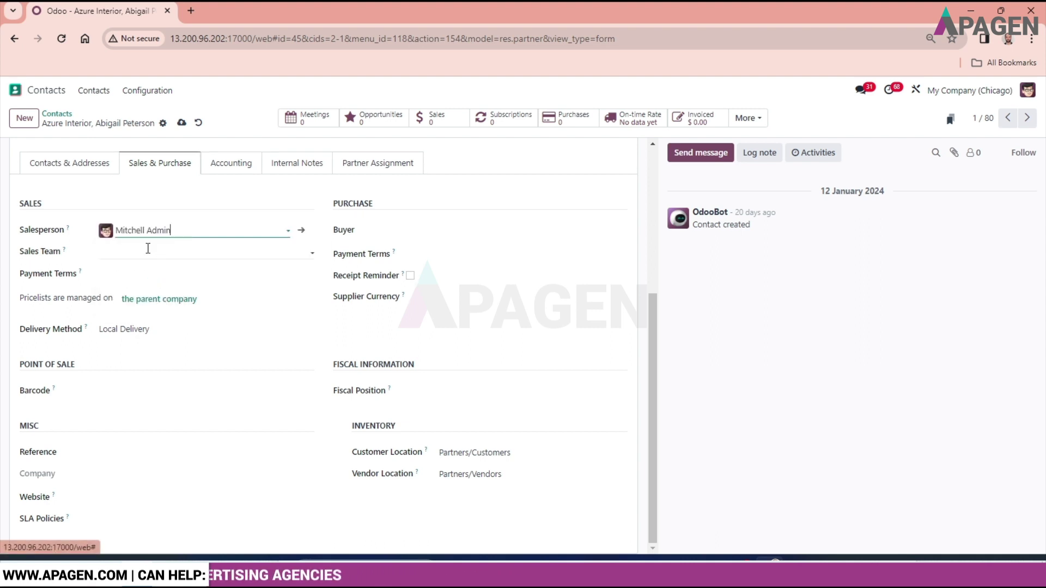
{"action": "left_click", "coordinate": [153, 254]}
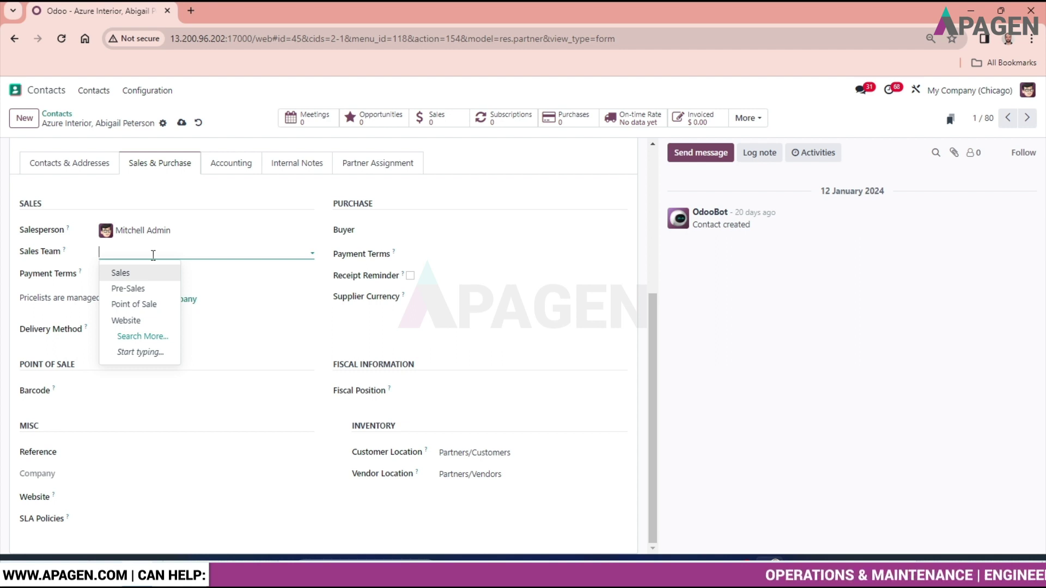
{"action": "left_click", "coordinate": [121, 273]}
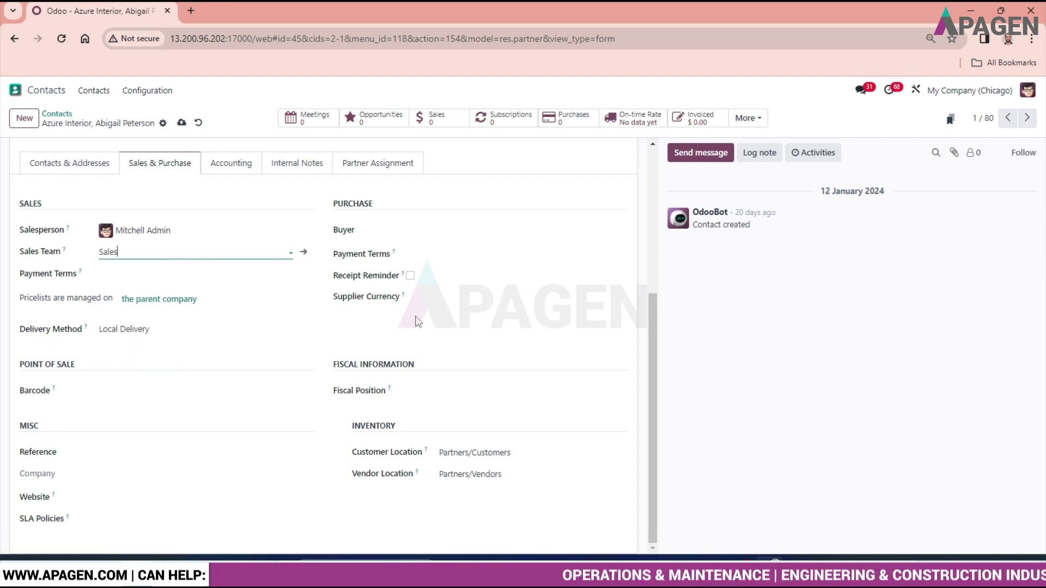
Step: Examine the contact's sales Payment Terms, Barcode, Reference, Website and SLA Policies fields and their available options without choosing any
{"action": "left_click", "coordinate": [206, 275]}
{"action": "left_click", "coordinate": [207, 275]}
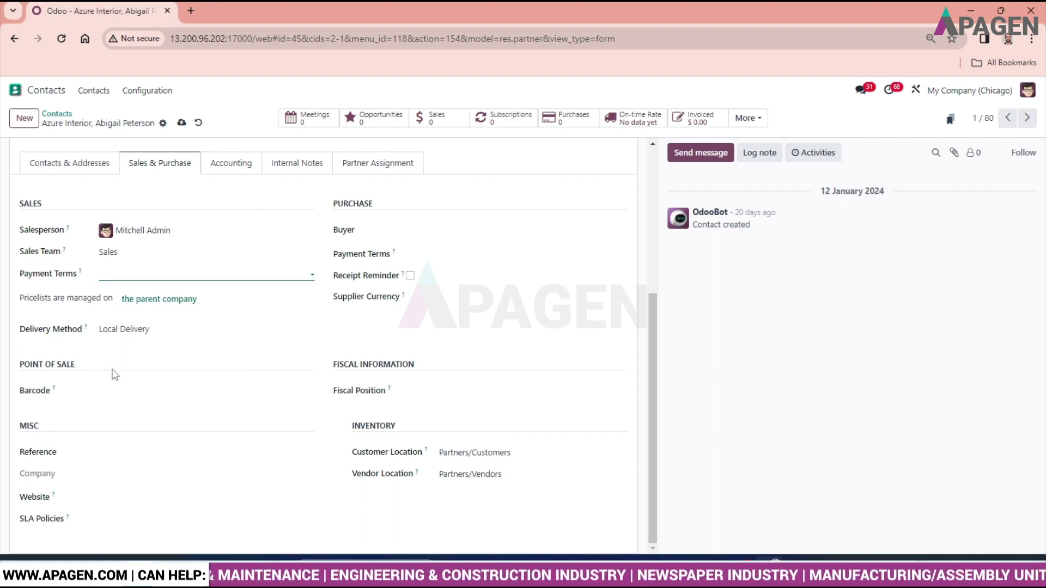
{"action": "left_click", "coordinate": [102, 392]}
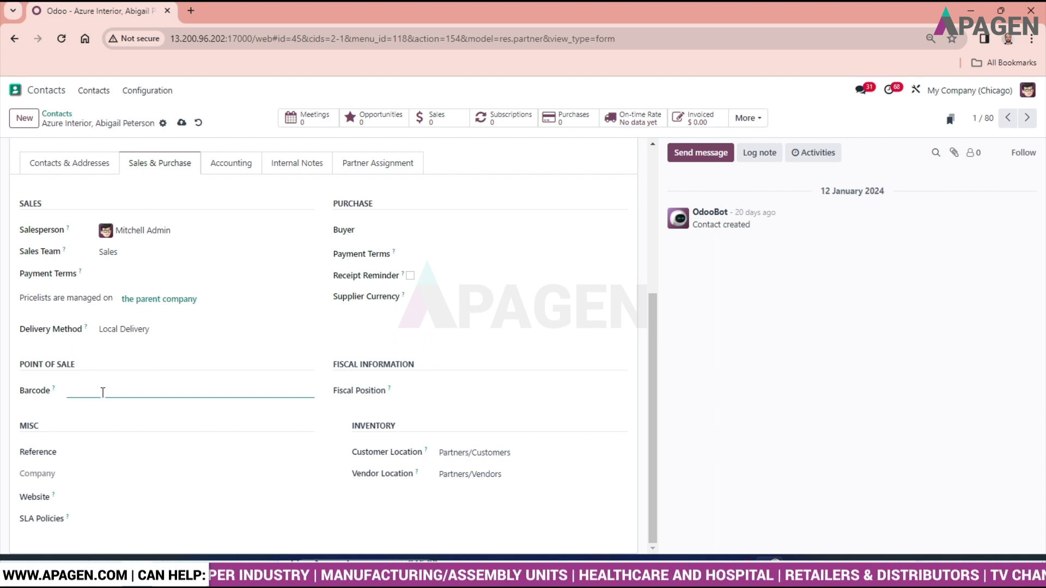
{"action": "left_click", "coordinate": [101, 452]}
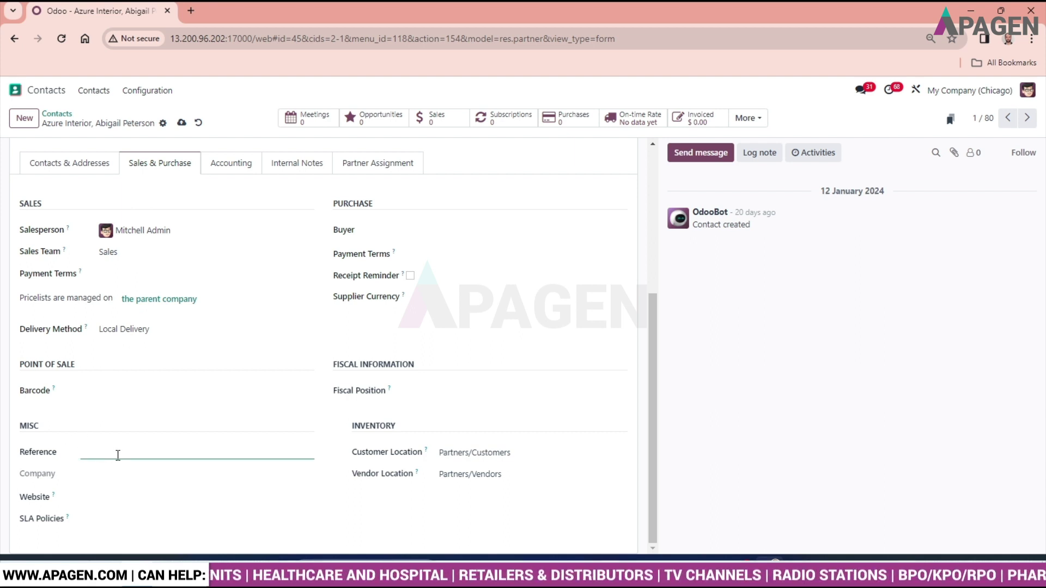
{"action": "left_click", "coordinate": [113, 499]}
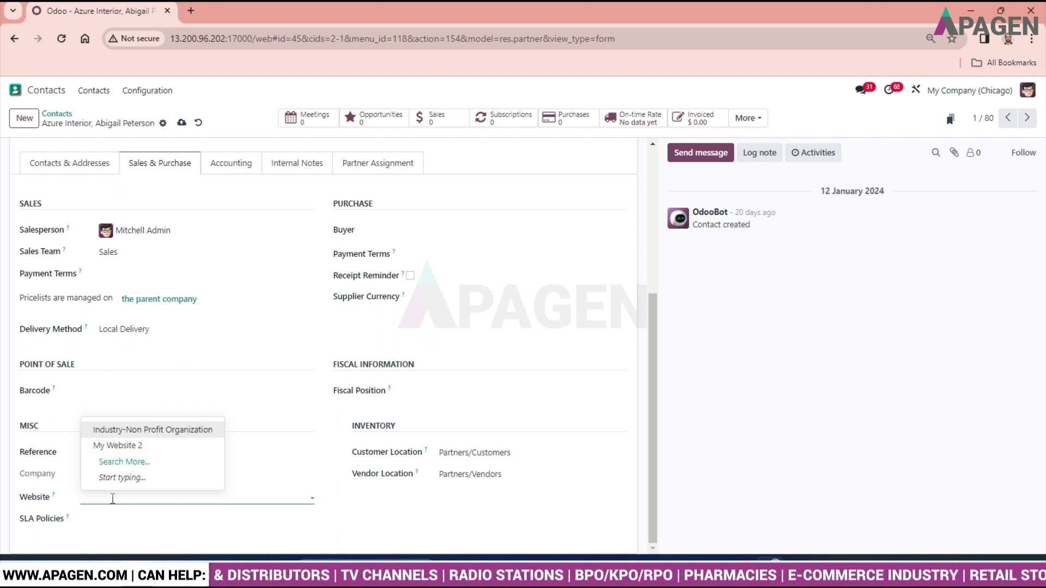
{"action": "left_click", "coordinate": [117, 516]}
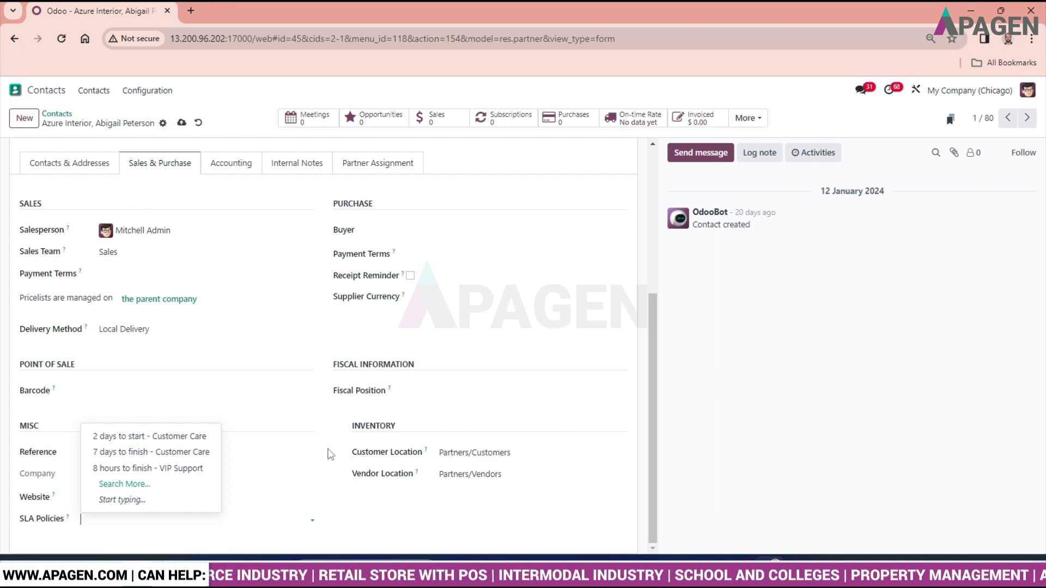
{"action": "left_click", "coordinate": [568, 511]}
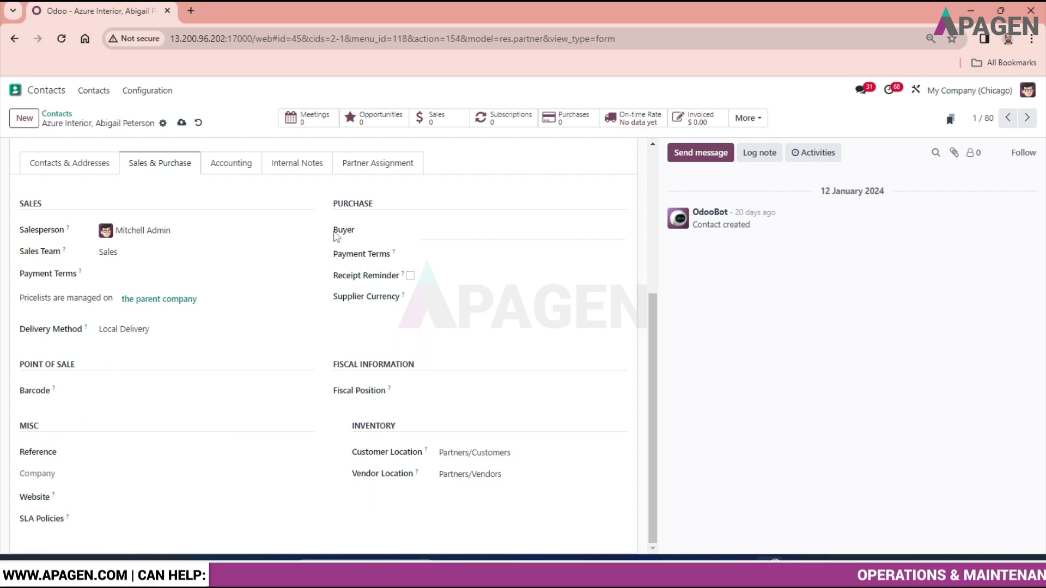
Step: Examine the contact's Buyer, purchase Payment Terms, Receipt Reminder, Supplier Currency and Fiscal Position fields without setting values
{"action": "left_click", "coordinate": [476, 235]}
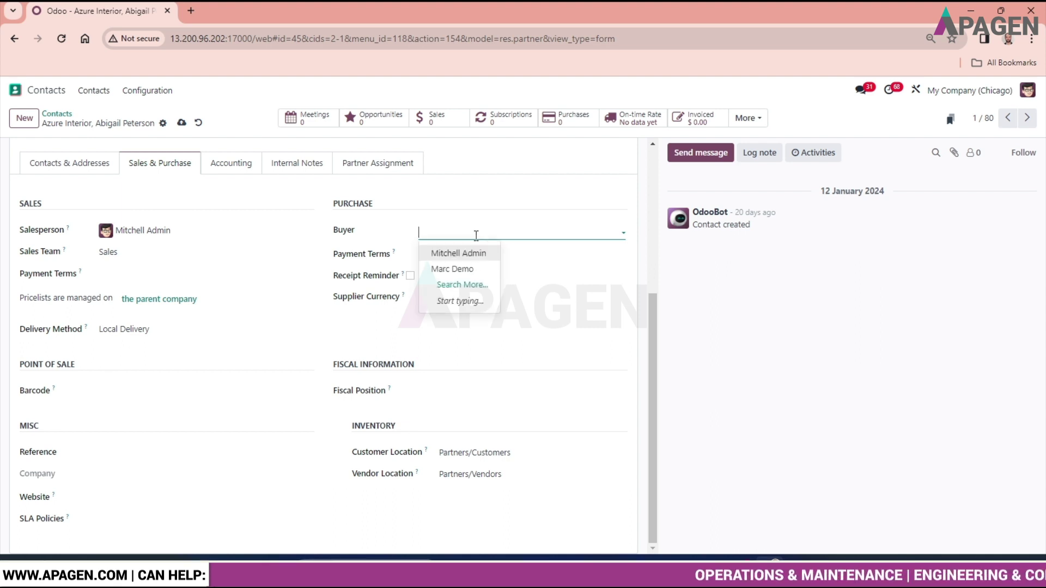
{"action": "left_click", "coordinate": [476, 235]}
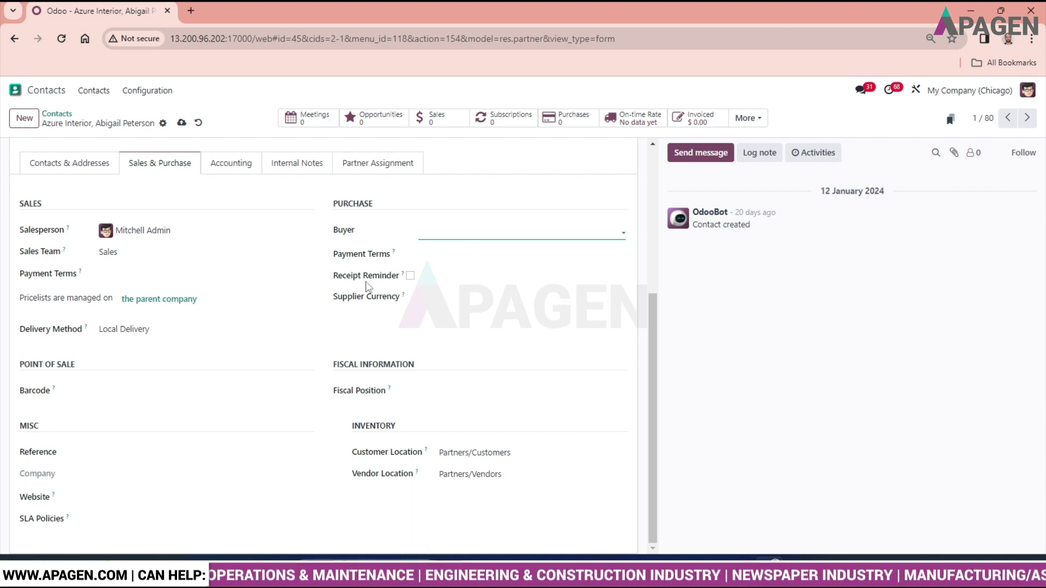
{"action": "left_click", "coordinate": [484, 258]}
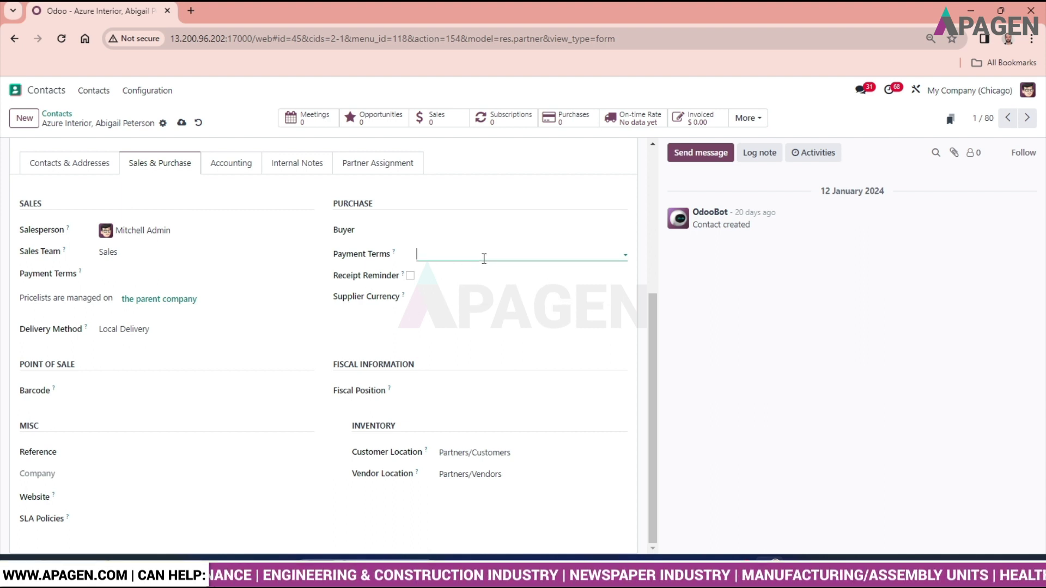
{"action": "left_click", "coordinate": [484, 258]}
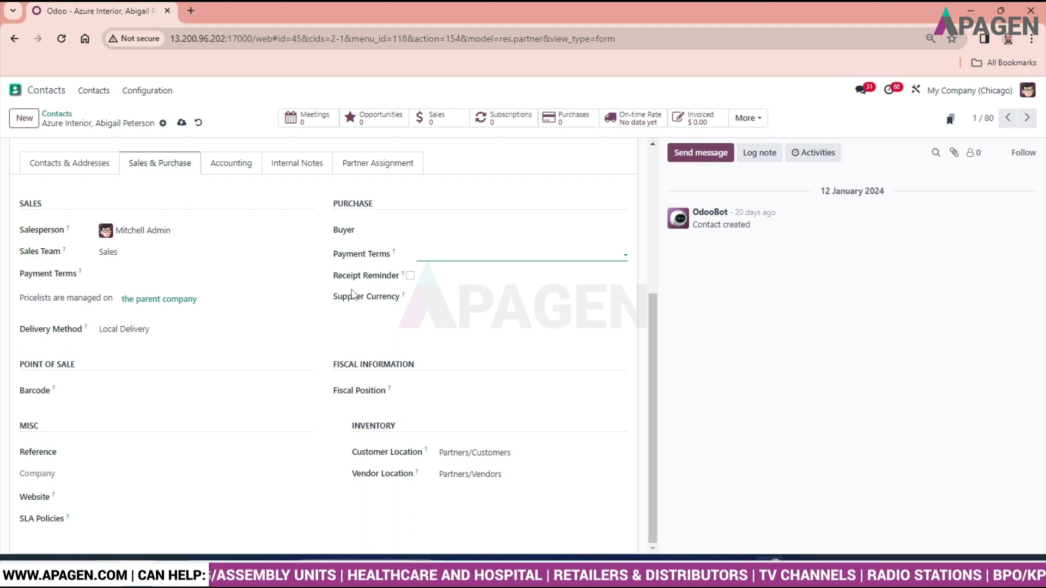
{"action": "mouse_move", "coordinate": [404, 276]}
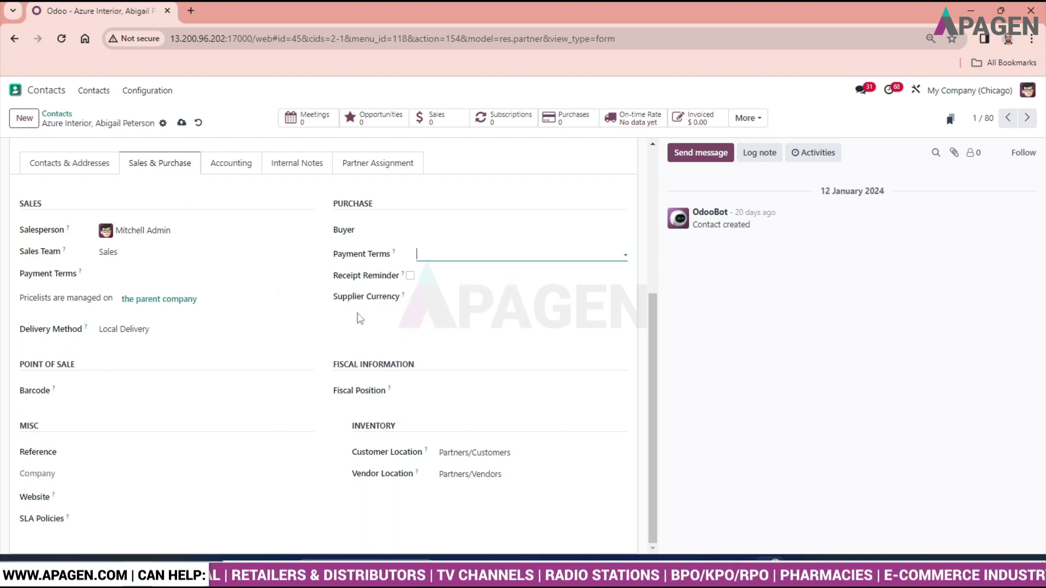
{"action": "left_click", "coordinate": [467, 300]}
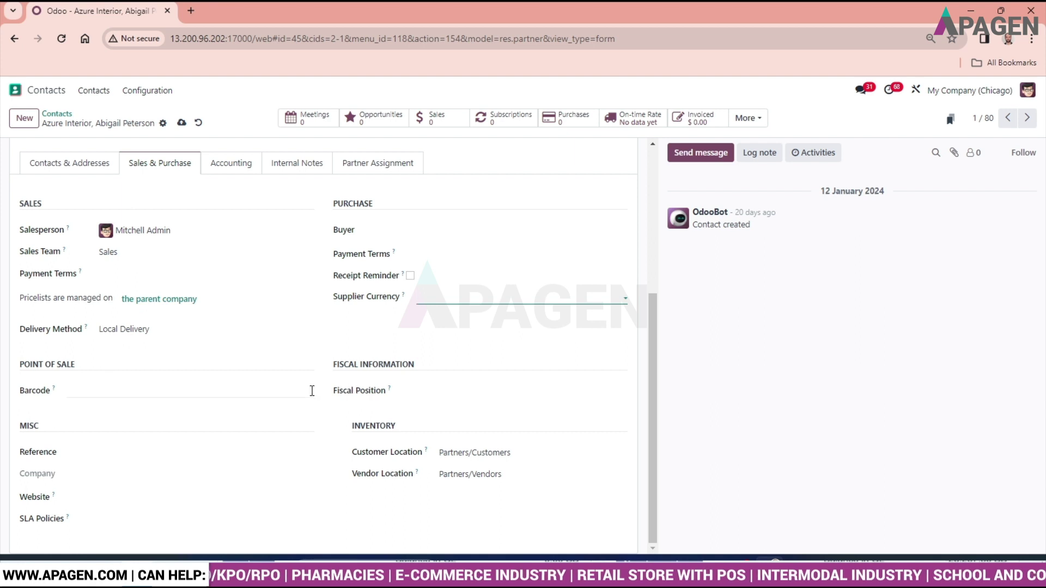
{"action": "left_click", "coordinate": [441, 391]}
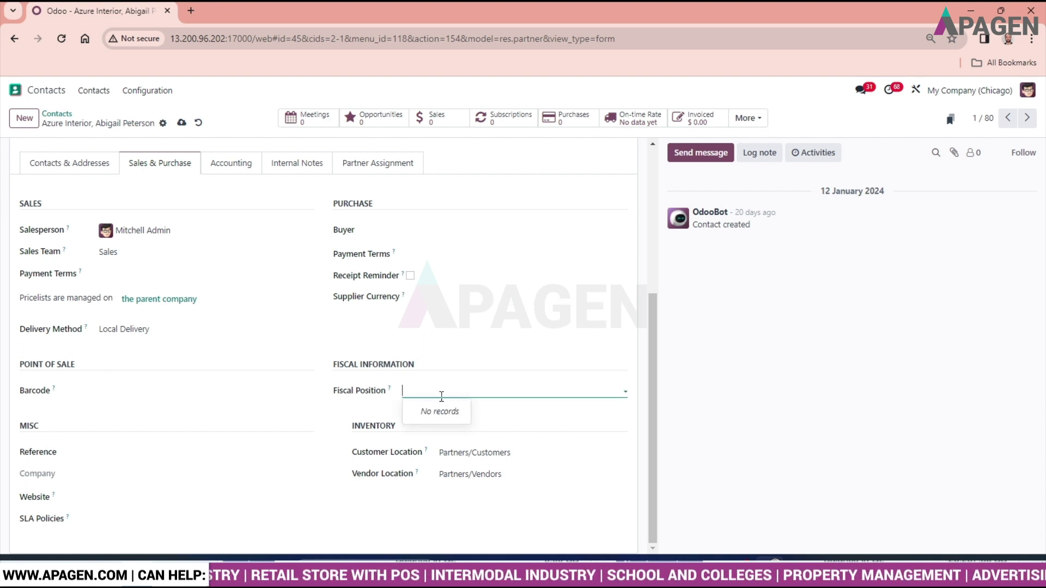
{"action": "left_click", "coordinate": [517, 417]}
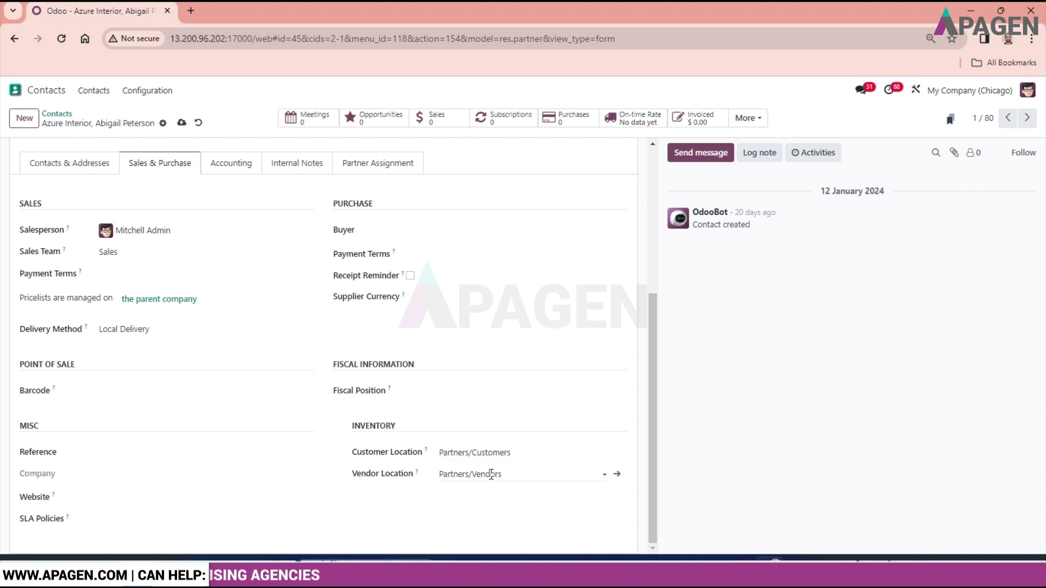
Step: Review the contact's Accounting, Internal Notes and Partner Assignment sections, including the geolocation latitude, without entering anything
{"action": "scroll", "coordinate": [240, 367], "scroll_direction": "up", "scroll_amount": 5}
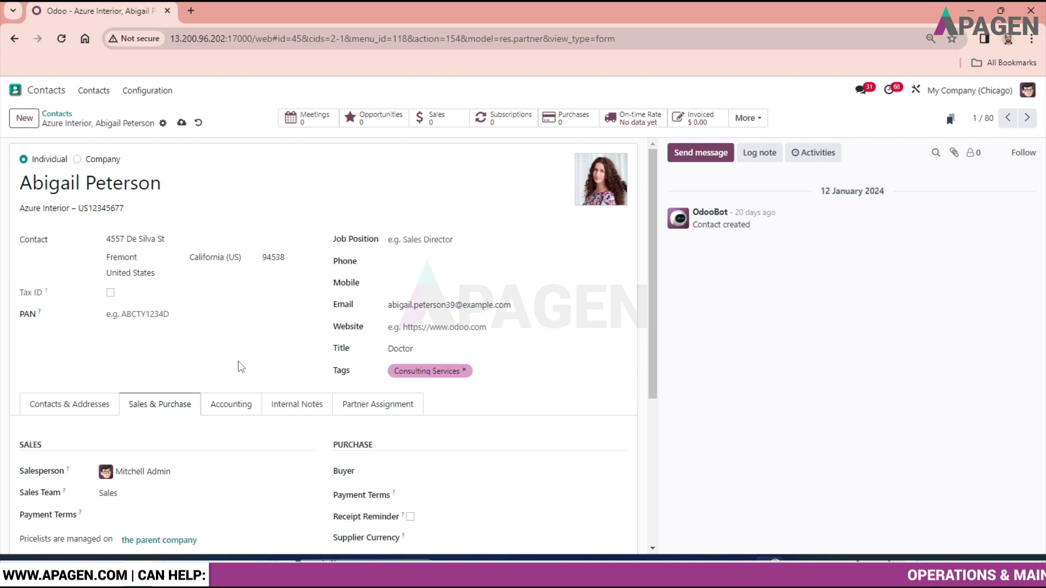
{"action": "scroll", "coordinate": [242, 366], "scroll_direction": "down", "scroll_amount": 2}
{"action": "left_click", "coordinate": [233, 278]}
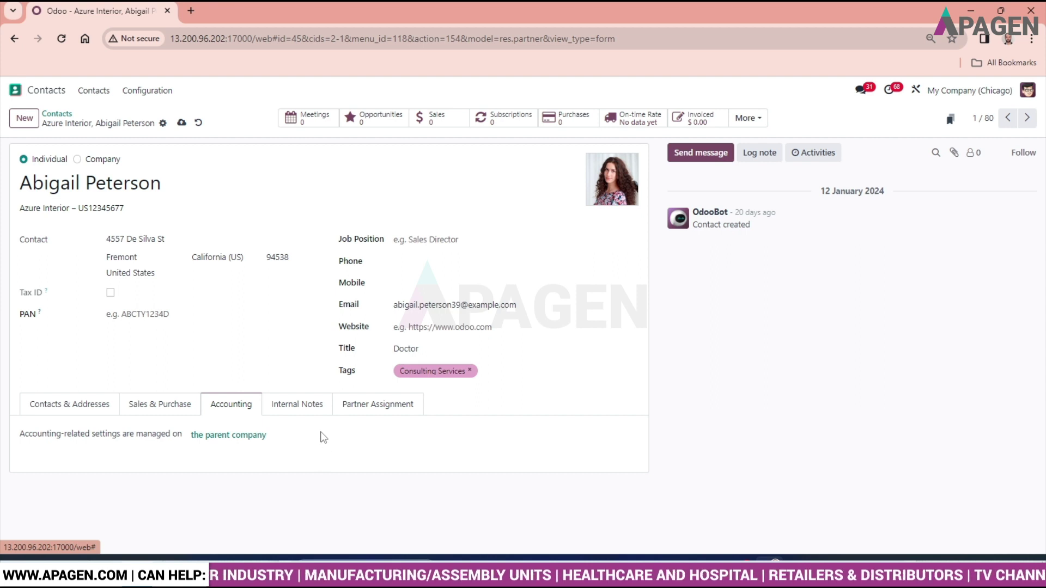
{"action": "left_click", "coordinate": [304, 409]}
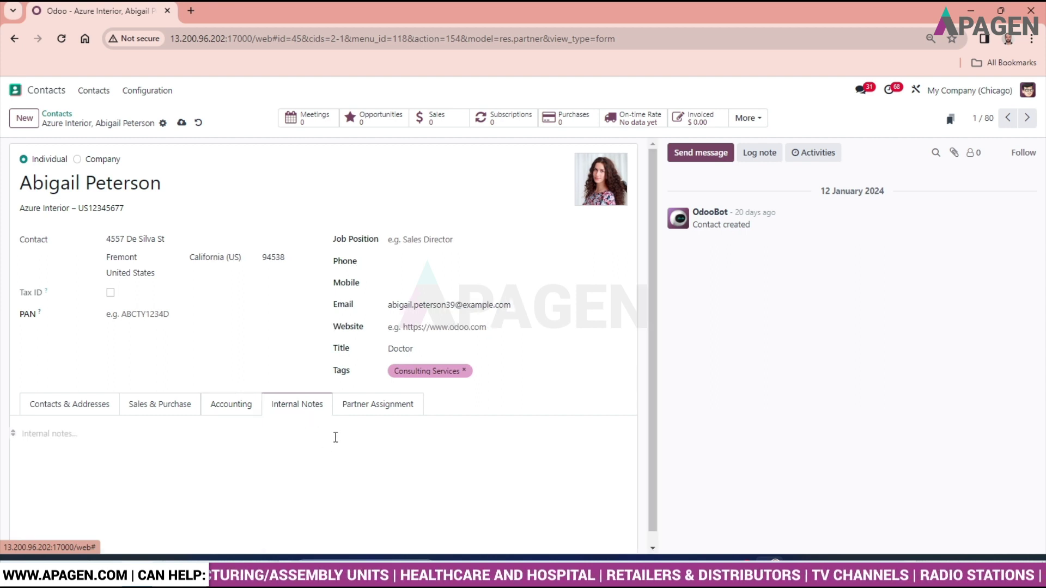
{"action": "left_click", "coordinate": [155, 443]}
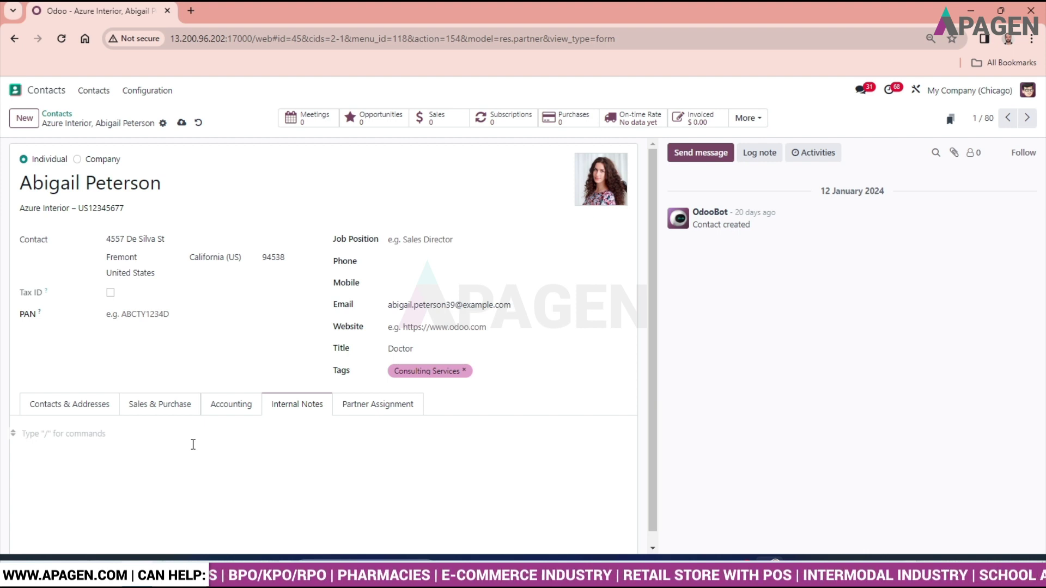
{"action": "left_click", "coordinate": [364, 412]}
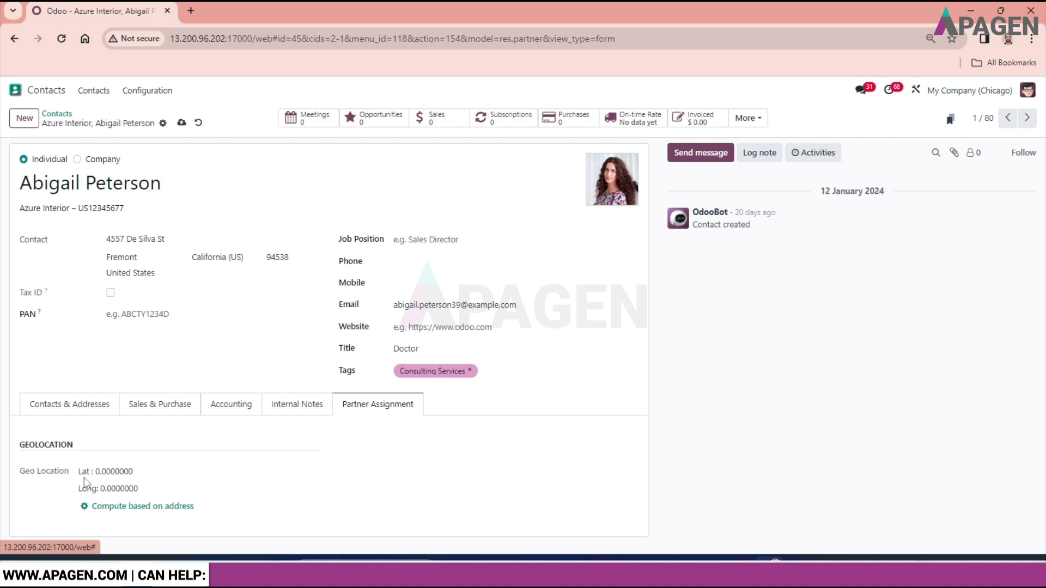
{"action": "left_click", "coordinate": [109, 467]}
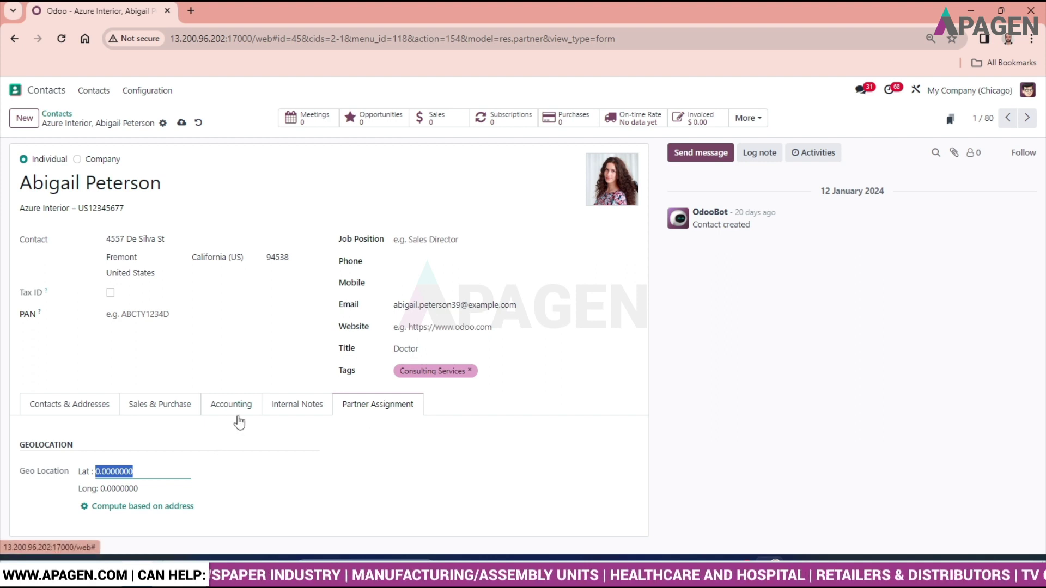
Step: Try to save the contact, check its Sales & Purchase, Accounting and Internal Notes sections, and discard all unsaved changes
{"action": "left_click", "coordinate": [104, 405]}
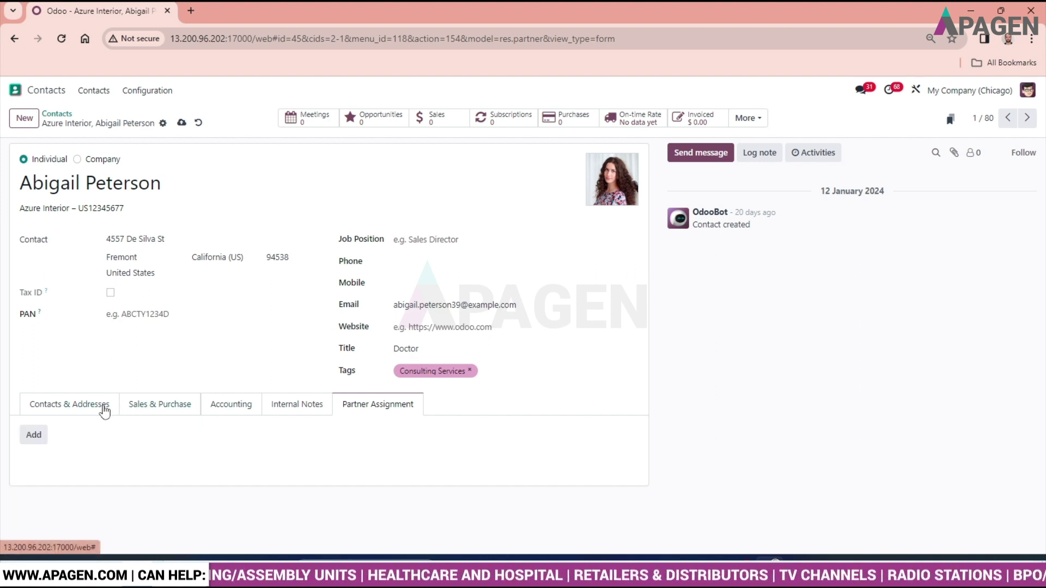
{"action": "left_click", "coordinate": [181, 123]}
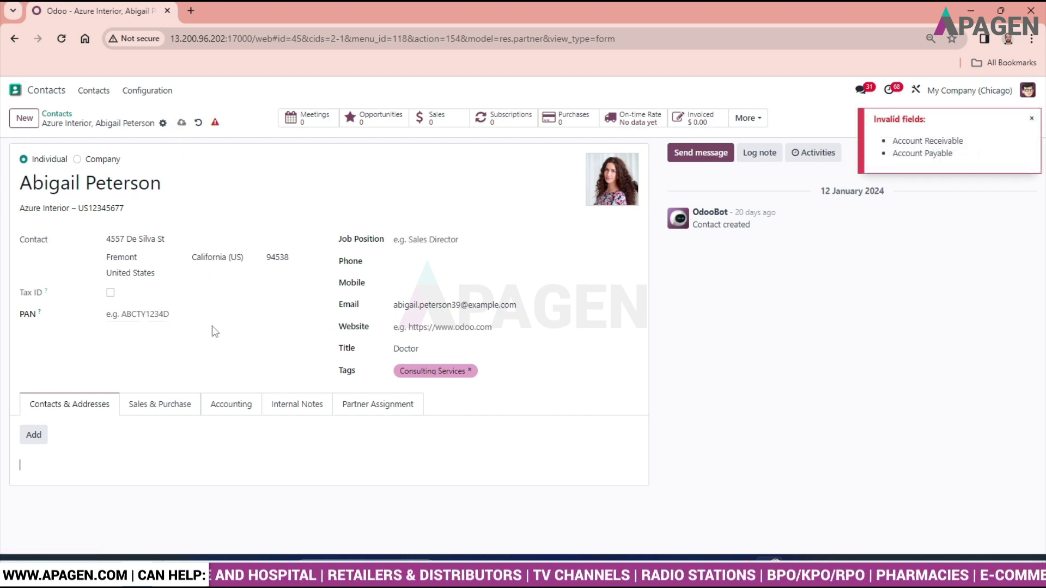
{"action": "left_click", "coordinate": [174, 406]}
{"action": "left_click", "coordinate": [240, 407]}
{"action": "left_click", "coordinate": [302, 409]}
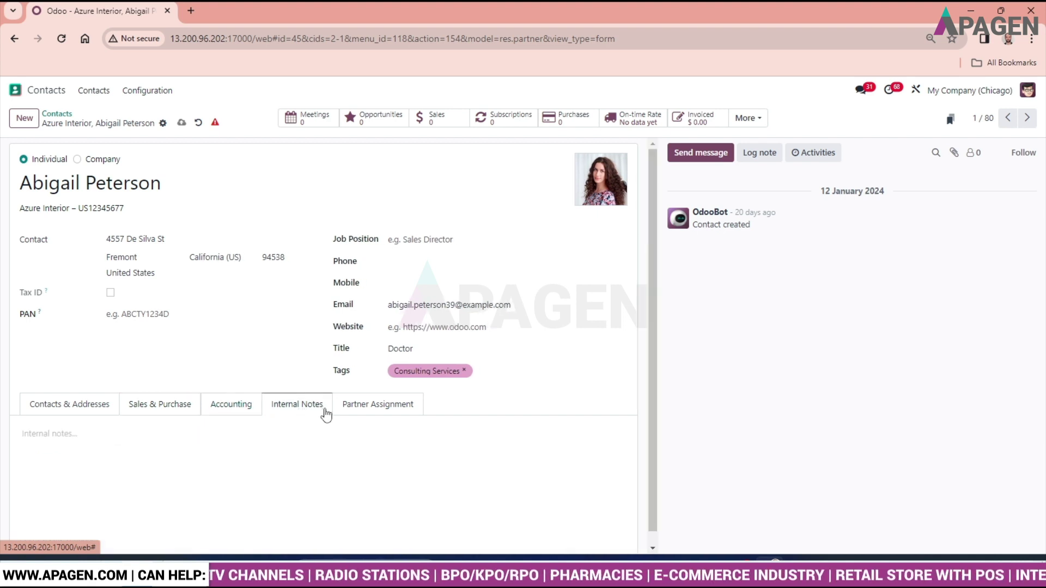
{"action": "left_click", "coordinate": [198, 122]}
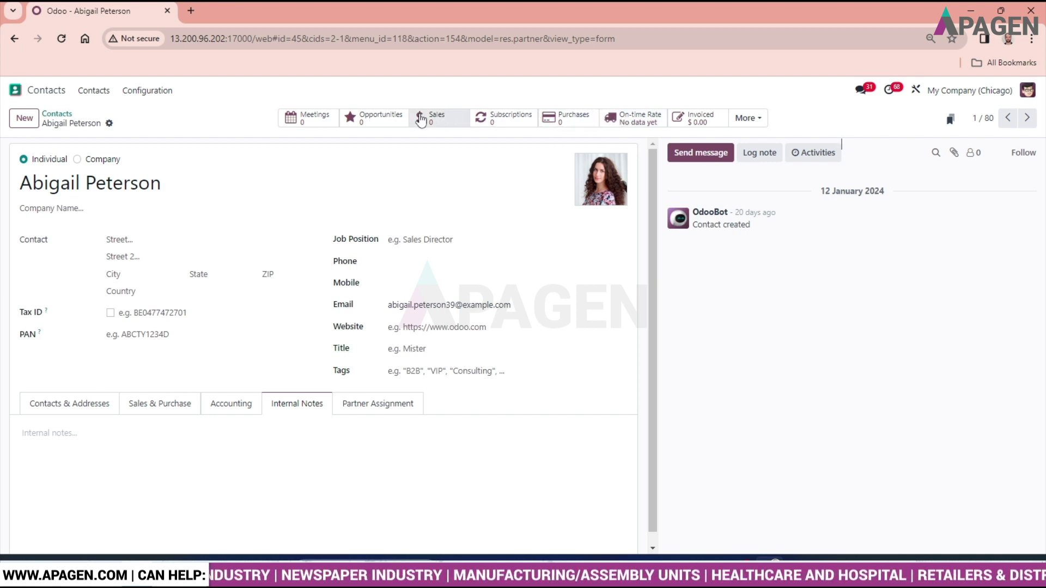
Step: Examine the contact's additional linked records, such as loyalty cards, vendor bills, partner ledger, employee and documents
{"action": "left_click", "coordinate": [753, 120]}
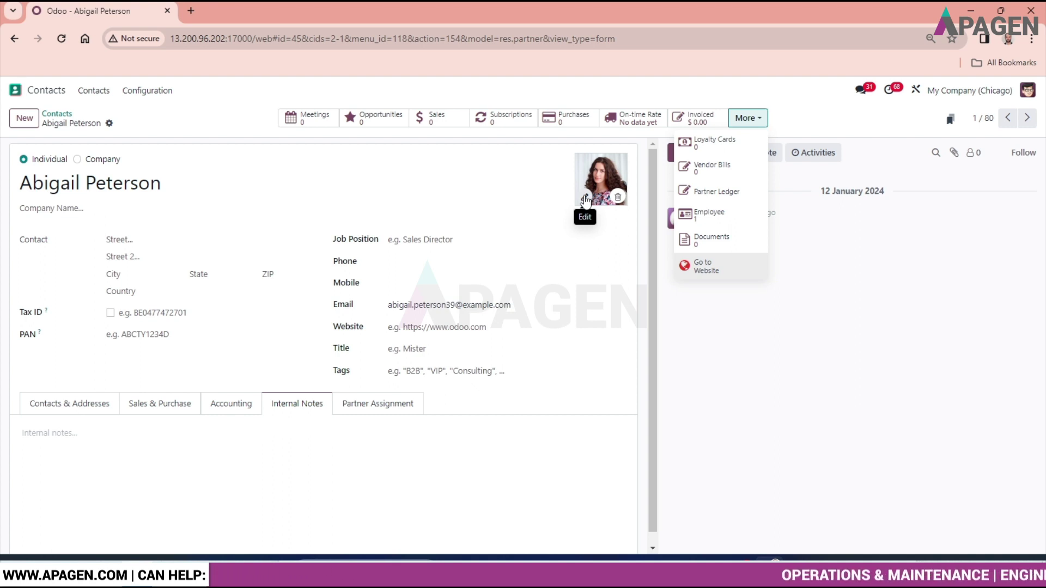
{"action": "left_click", "coordinate": [493, 189]}
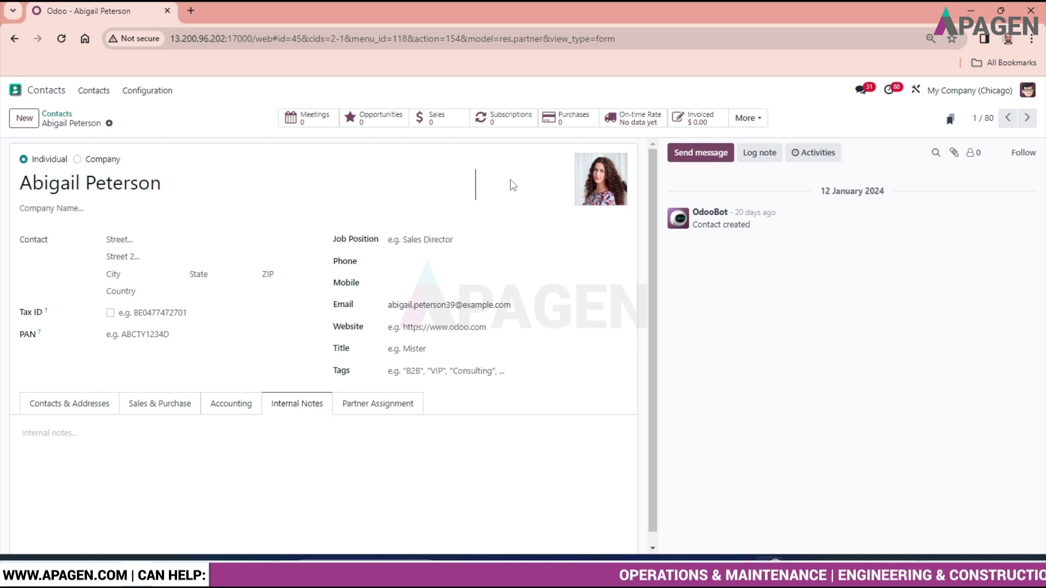